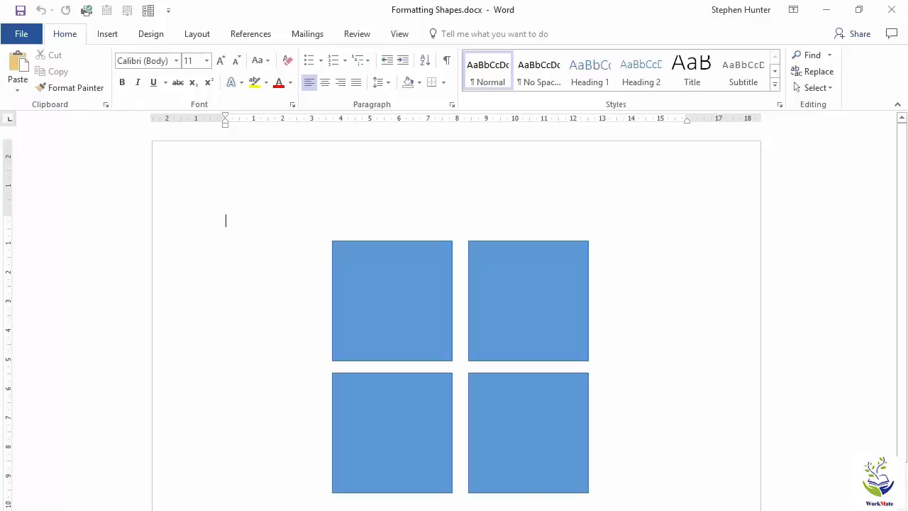
Apply the solid gold theme style from the second row of theme styles to the lower-right square
{"action": "left_click", "coordinate": [551, 402]}
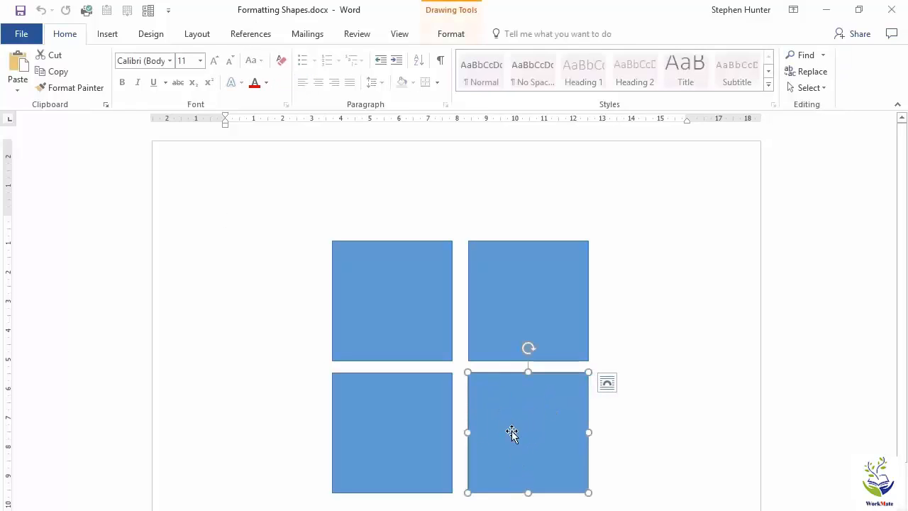
{"action": "left_click", "coordinate": [444, 14]}
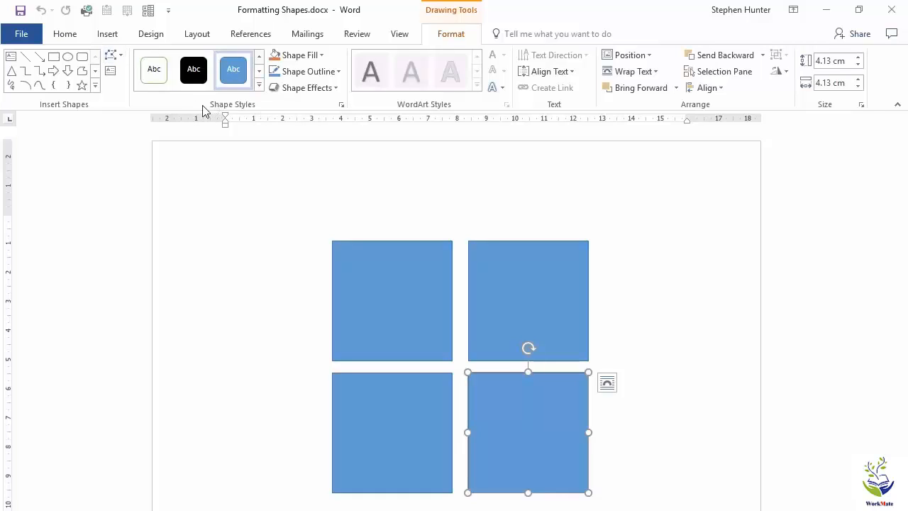
{"action": "left_click", "coordinate": [259, 86]}
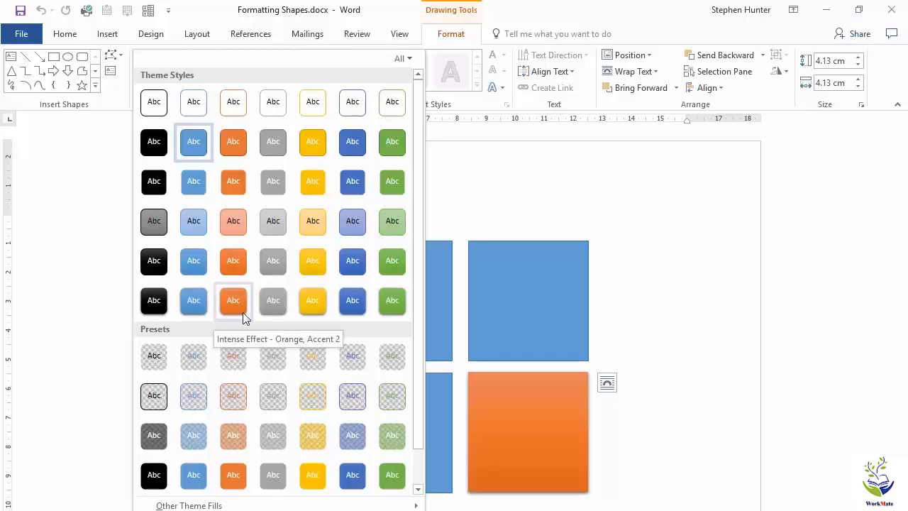
{"action": "left_click", "coordinate": [313, 145]}
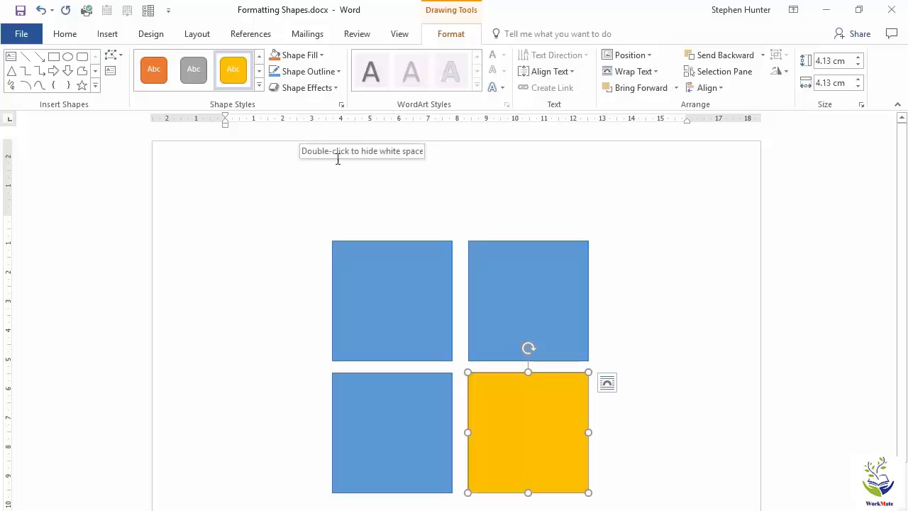
Fill the lower-right square with a dark-variation gold gradient that darkens toward its upper-right corner
{"action": "left_click", "coordinate": [319, 57]}
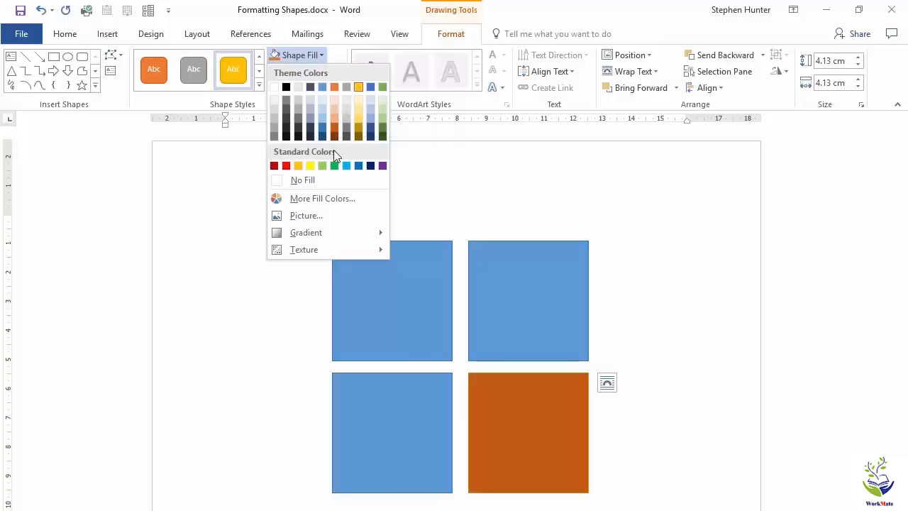
{"action": "mouse_move", "coordinate": [333, 233]}
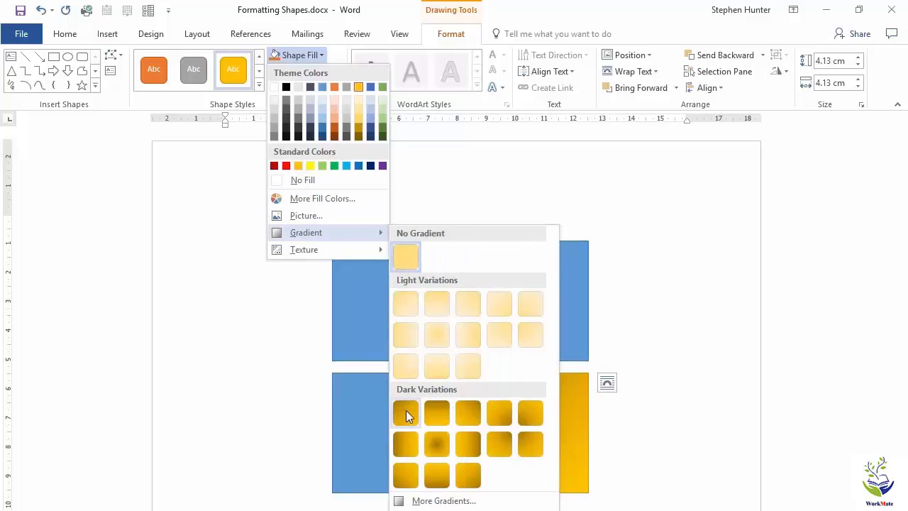
{"action": "left_click", "coordinate": [465, 413]}
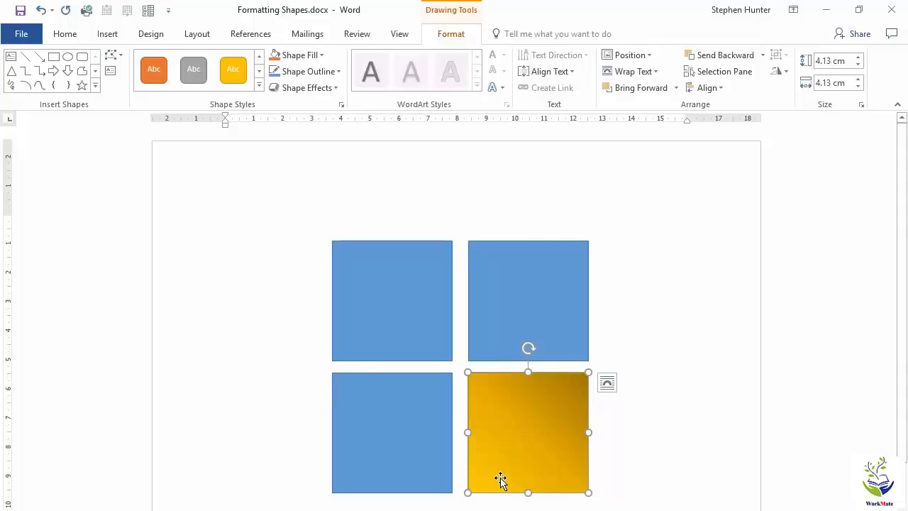
Fill the lower-right square with the blue woven denim texture
{"action": "left_click", "coordinate": [320, 57]}
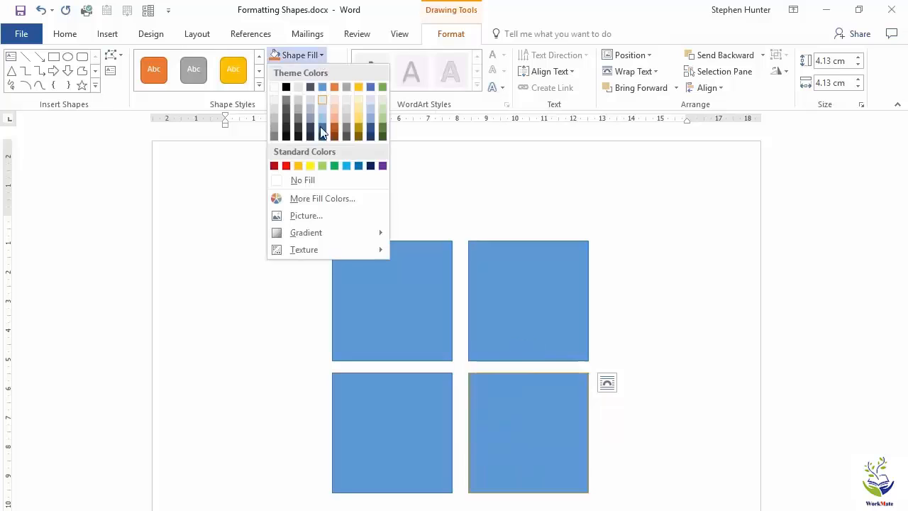
{"action": "mouse_move", "coordinate": [313, 248]}
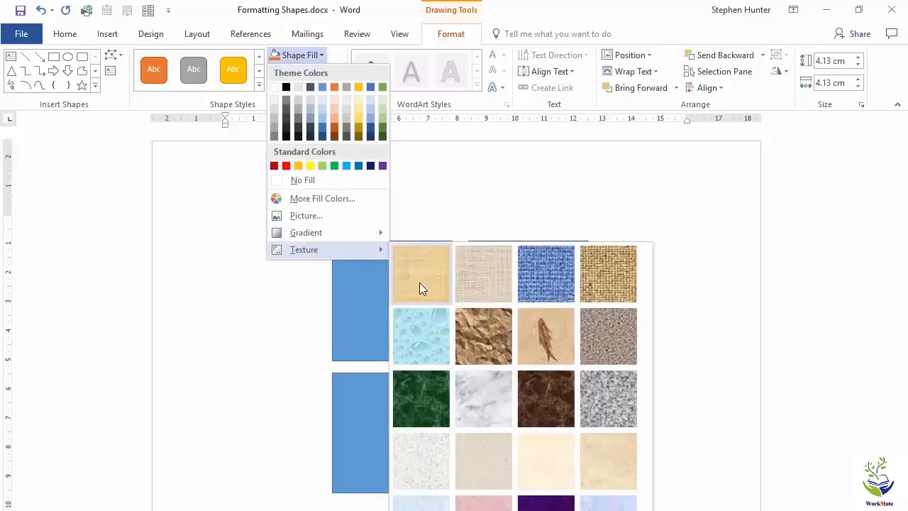
{"action": "left_click", "coordinate": [547, 273]}
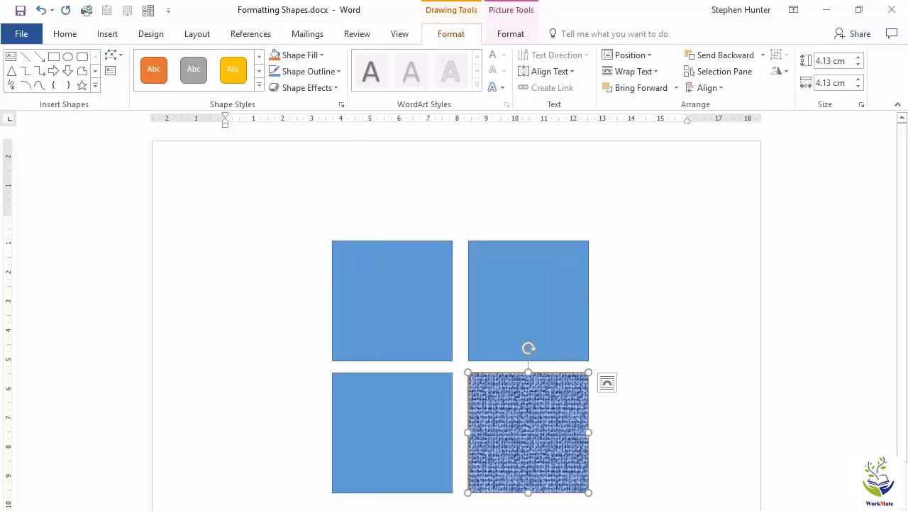
Replace the texture with a light-variation blue gradient that runs from pale on the left to darker on the right
{"action": "left_click", "coordinate": [319, 56]}
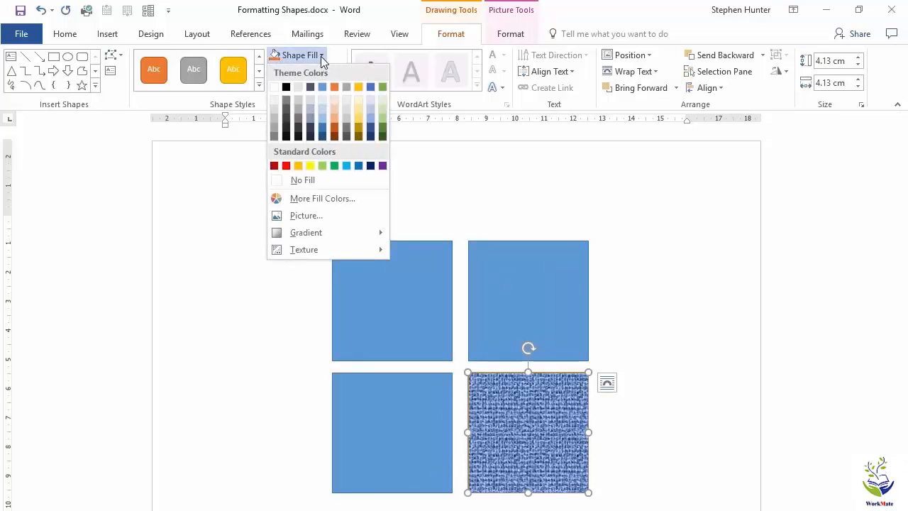
{"action": "mouse_move", "coordinate": [337, 225]}
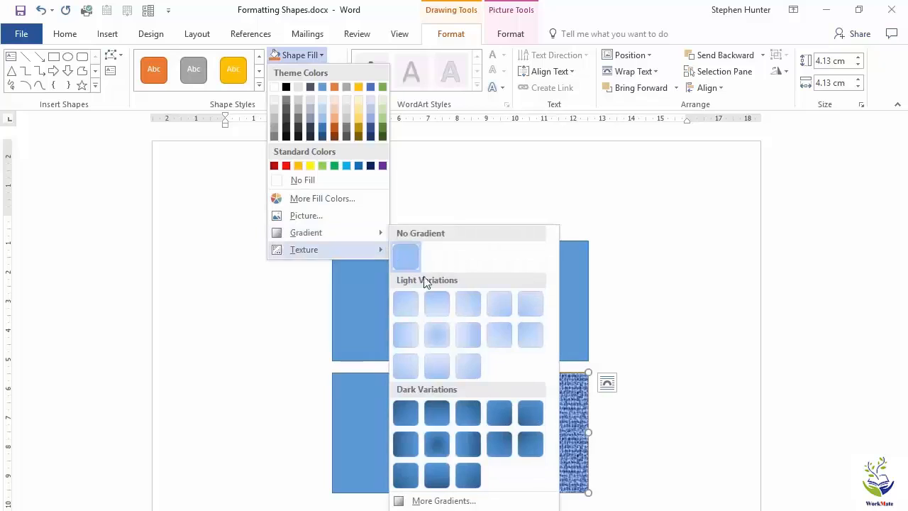
{"action": "left_click", "coordinate": [469, 339]}
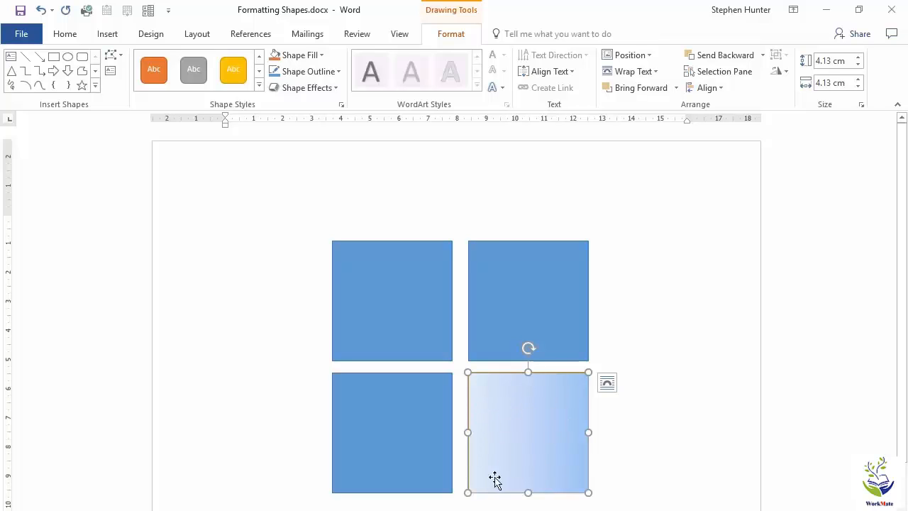
Set the lower-right square's outline to a 4½ pt weight and a dark blue theme color
{"action": "left_click", "coordinate": [333, 74]}
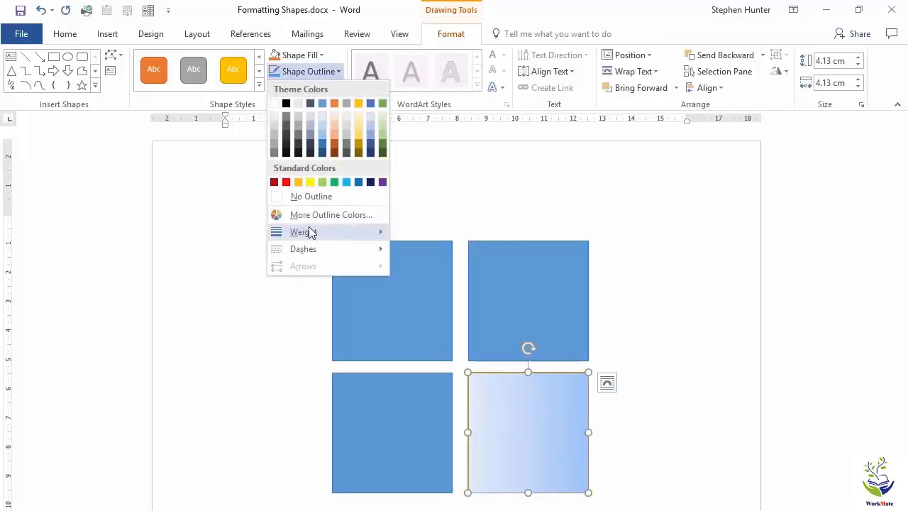
{"action": "mouse_move", "coordinate": [306, 231]}
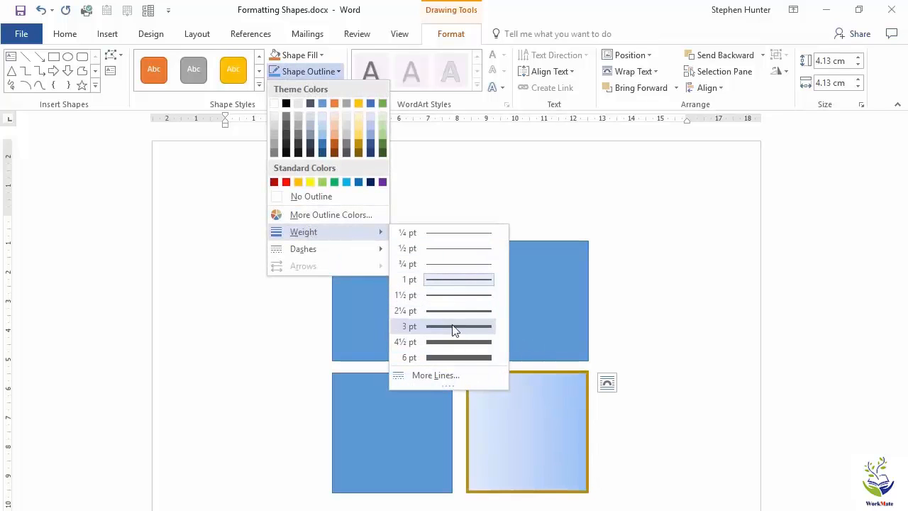
{"action": "left_click", "coordinate": [458, 347]}
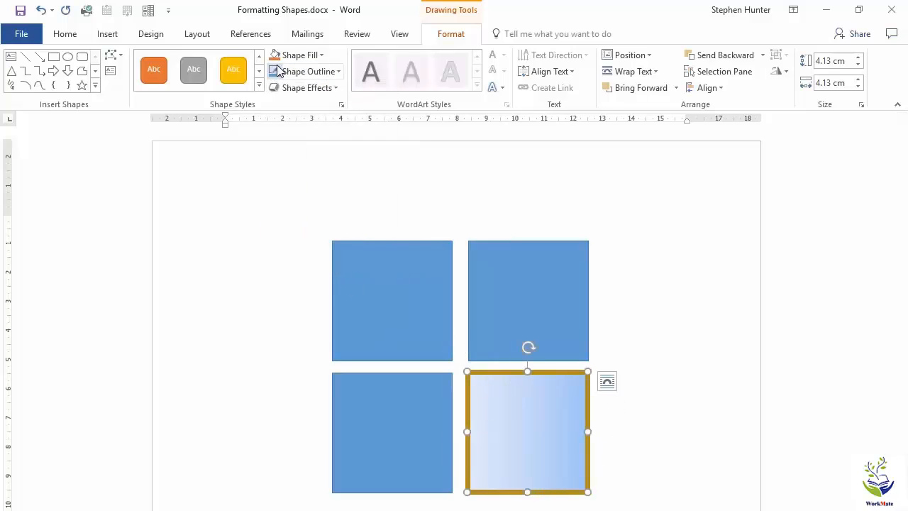
{"action": "left_click", "coordinate": [299, 71]}
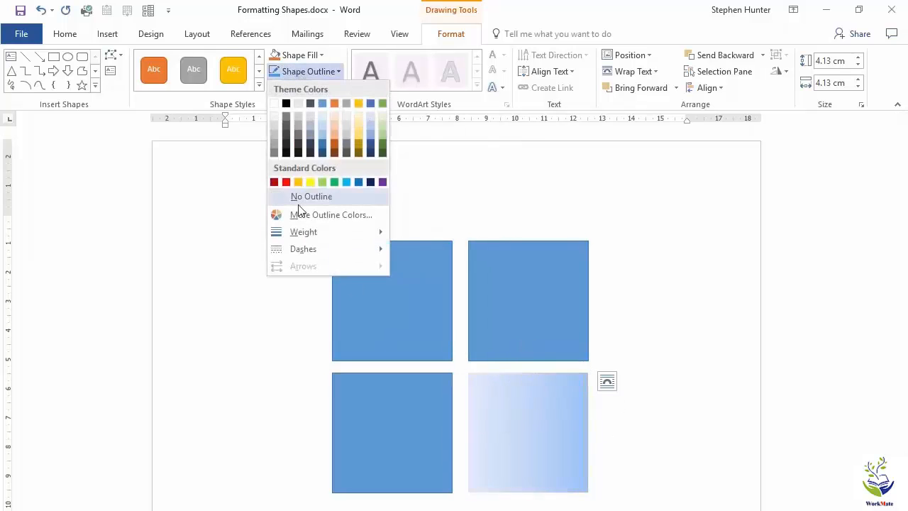
{"action": "mouse_move", "coordinate": [312, 250]}
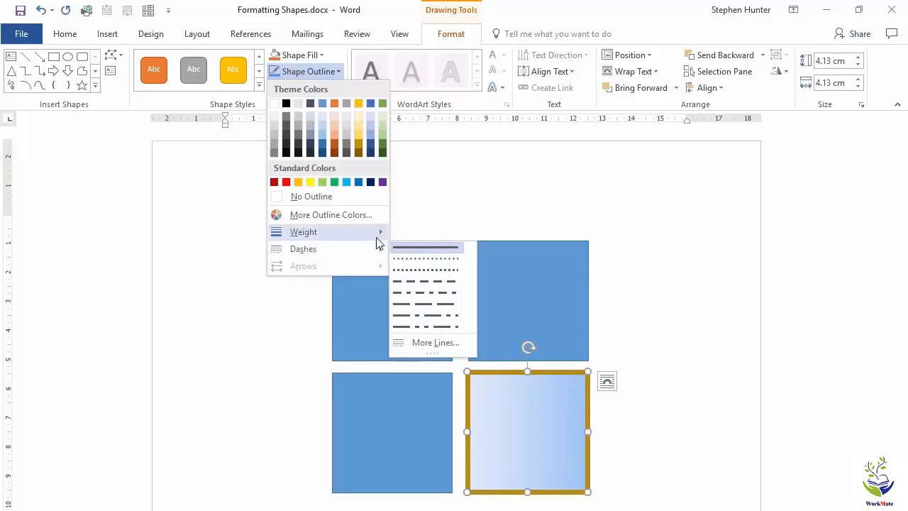
{"action": "left_click", "coordinate": [368, 147]}
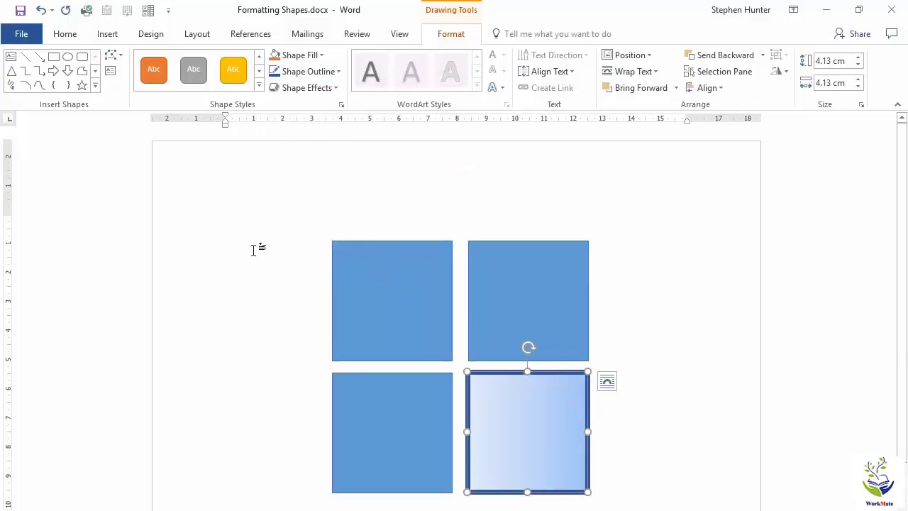
Preview the preset, shadow, reflection, glow, soft edges, bevel and 3-D rotation effects on the lower-right square without applying any
{"action": "left_click", "coordinate": [332, 91]}
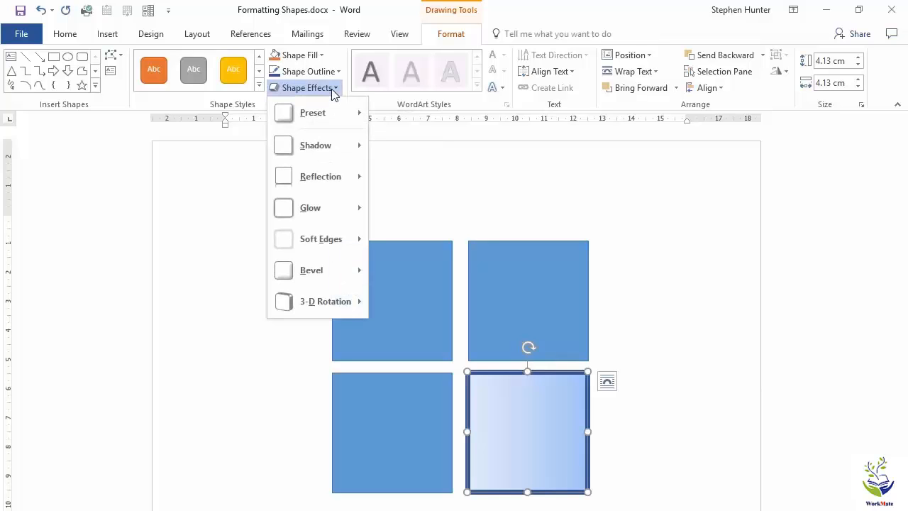
{"action": "mouse_move", "coordinate": [330, 107]}
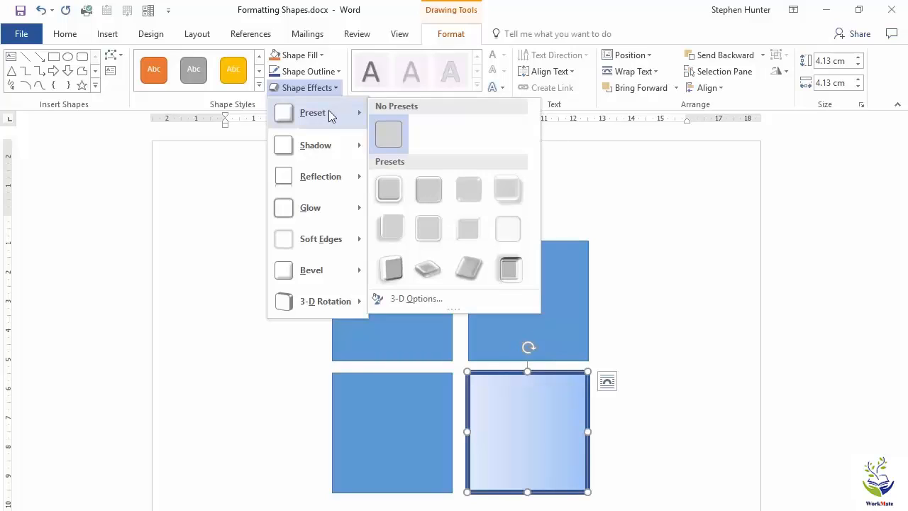
{"action": "mouse_move", "coordinate": [325, 145]}
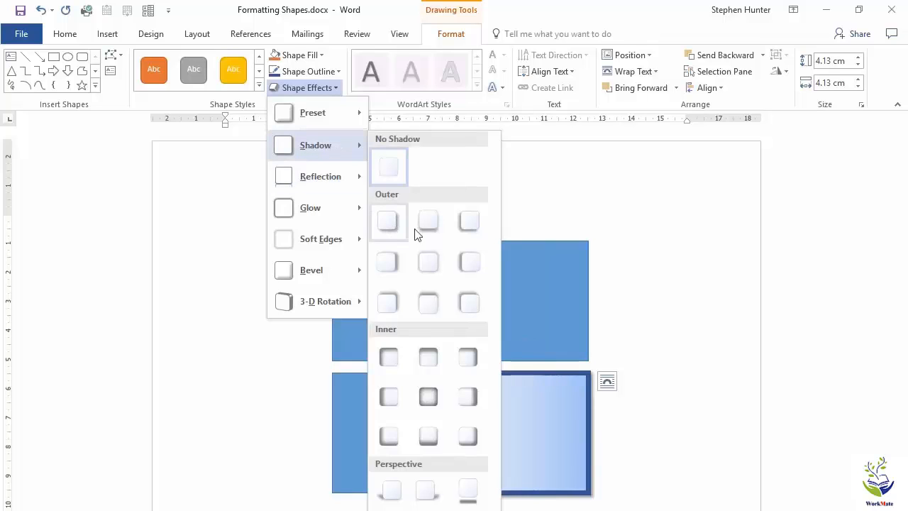
{"action": "mouse_move", "coordinate": [323, 173]}
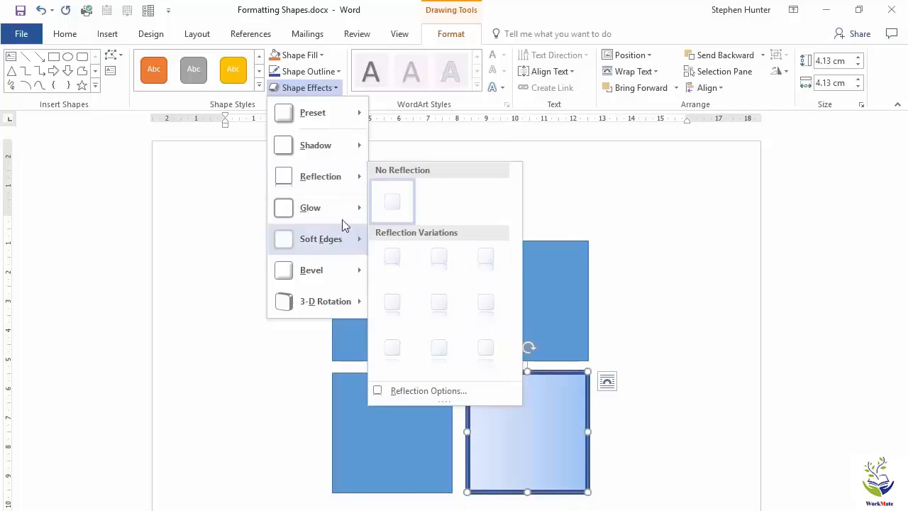
{"action": "mouse_move", "coordinate": [336, 209]}
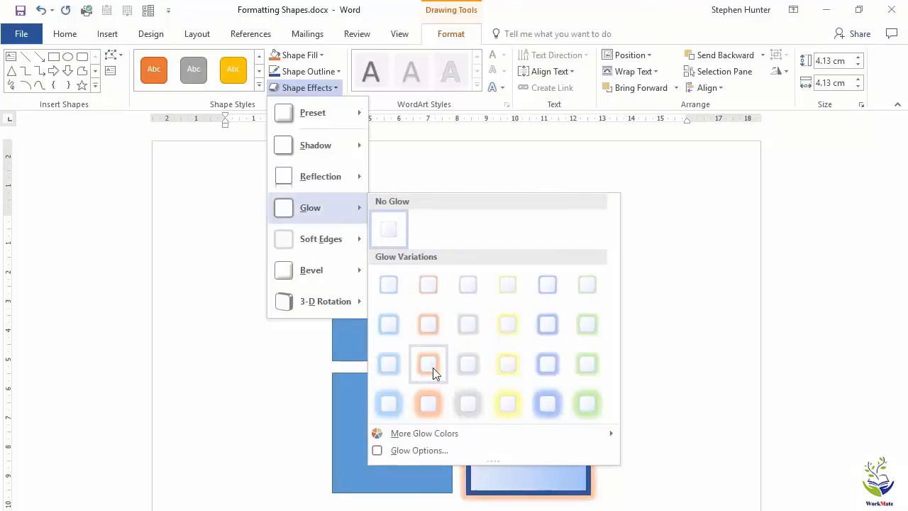
{"action": "mouse_move", "coordinate": [346, 241]}
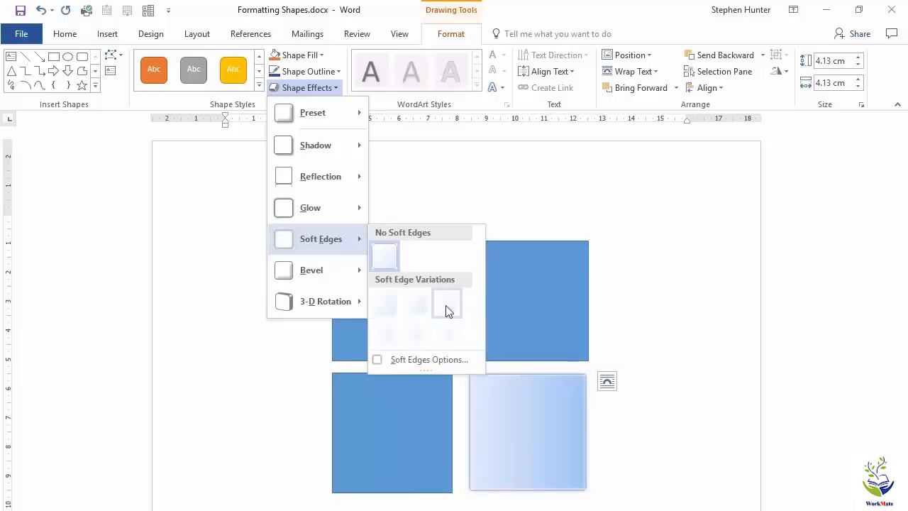
{"action": "mouse_move", "coordinate": [348, 282]}
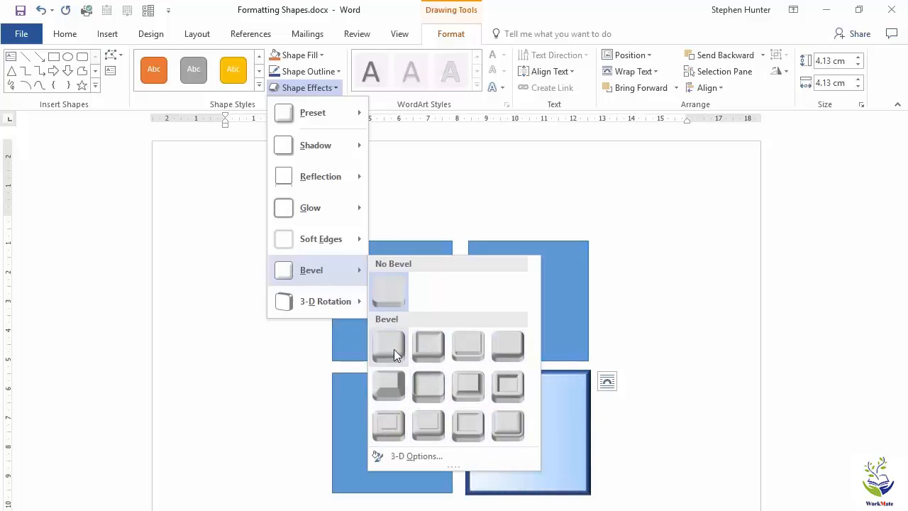
{"action": "mouse_move", "coordinate": [335, 299]}
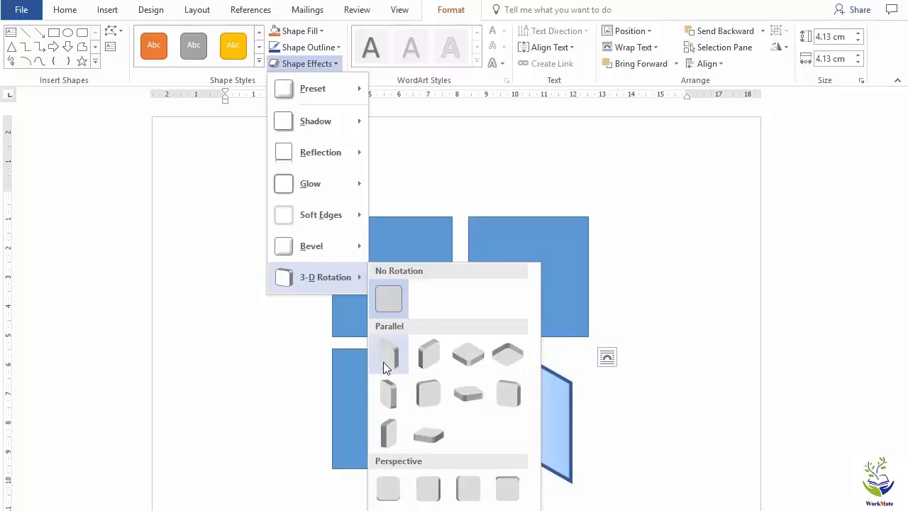
{"action": "left_click", "coordinate": [335, 65]}
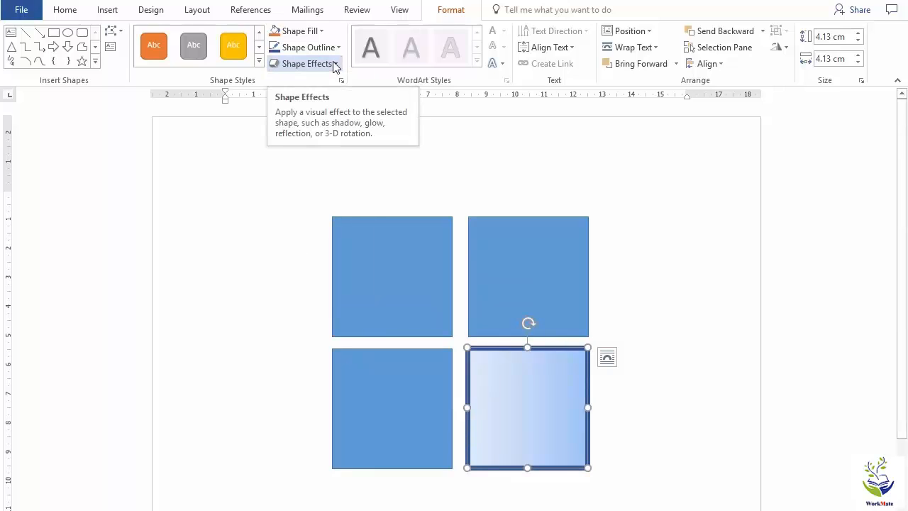
Open the Format Shape settings for the upper-left square and review the fill and line, effects, and layout categories
{"action": "left_click", "coordinate": [370, 260]}
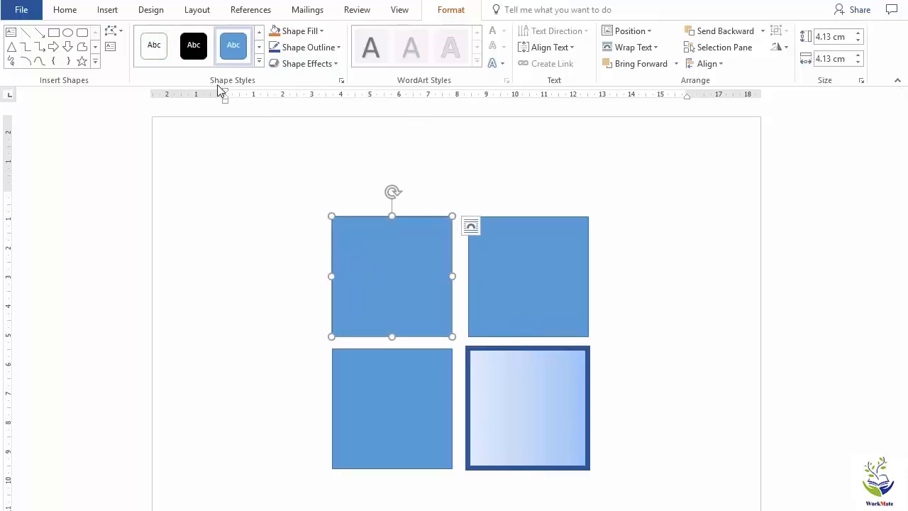
{"action": "left_click", "coordinate": [340, 82]}
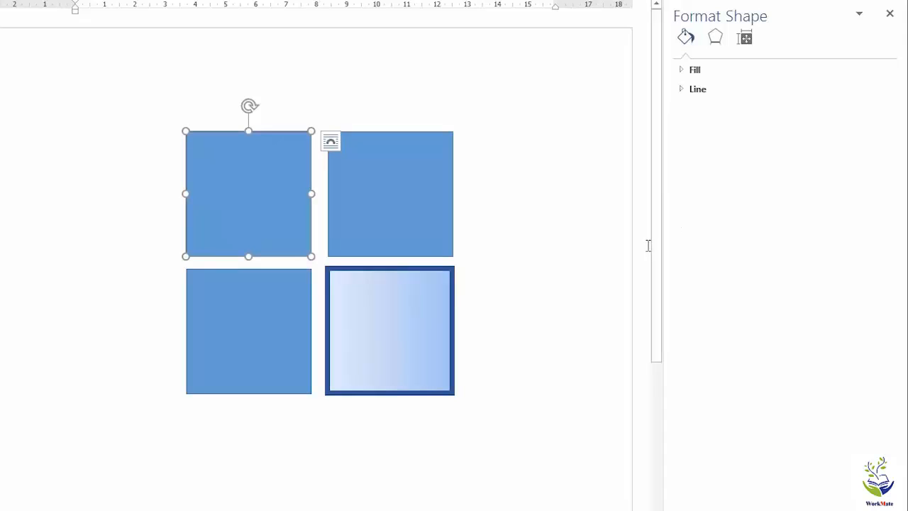
{"action": "left_click", "coordinate": [686, 41]}
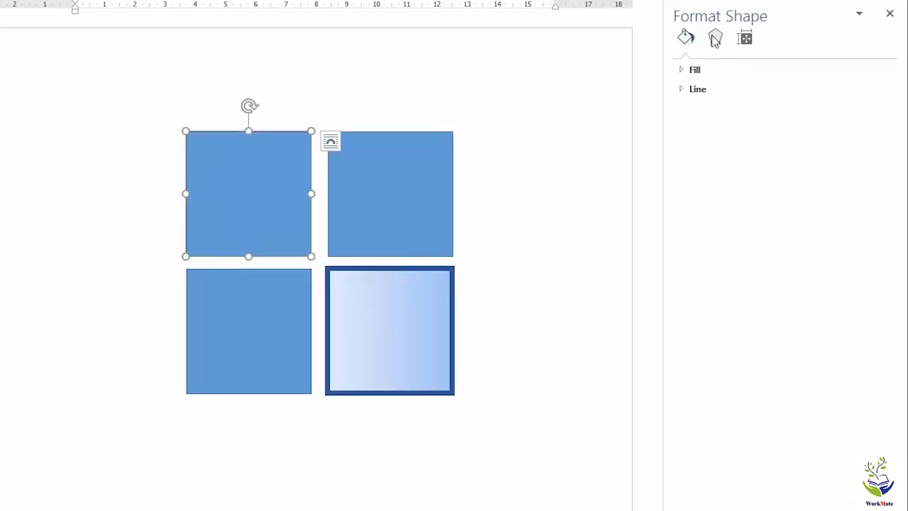
{"action": "left_click", "coordinate": [715, 39]}
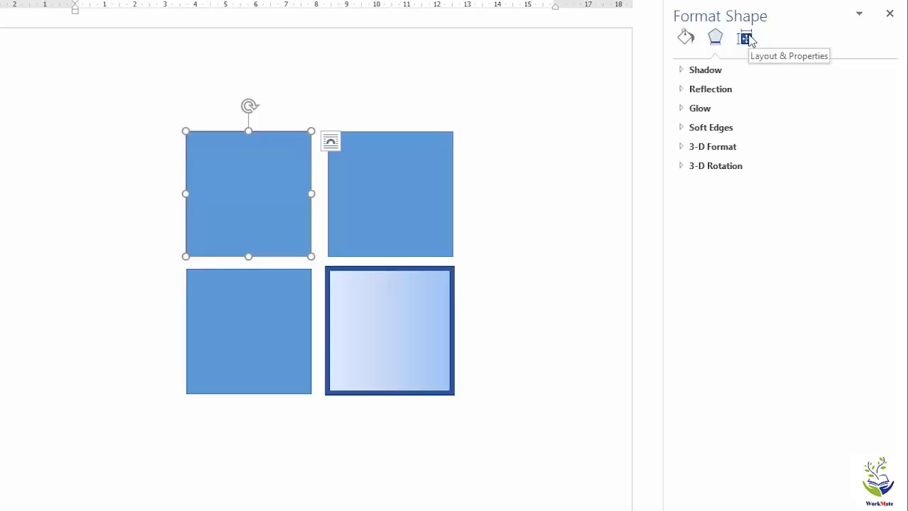
{"action": "left_click", "coordinate": [747, 39]}
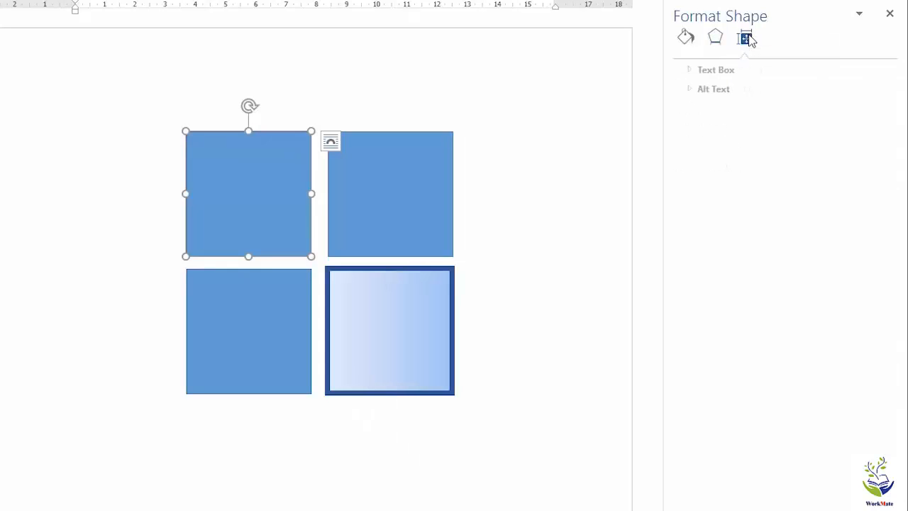
Set the upper-left square's solid outline to a dark blue theme color with 5% transparency
{"action": "left_click", "coordinate": [686, 39]}
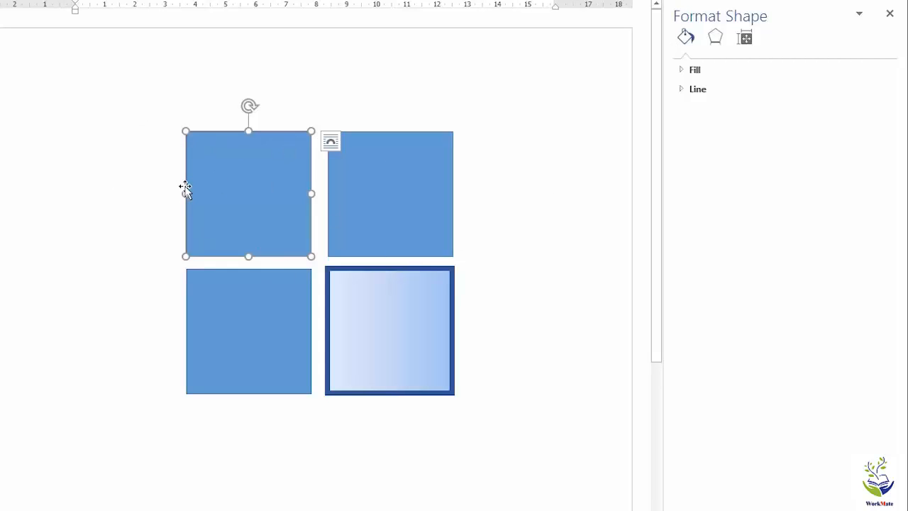
{"action": "left_click", "coordinate": [683, 90]}
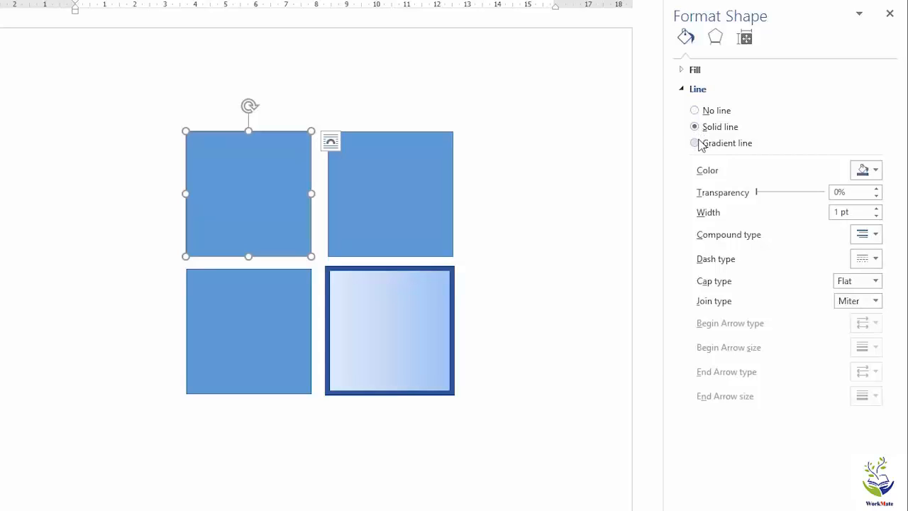
{"action": "left_click", "coordinate": [880, 174]}
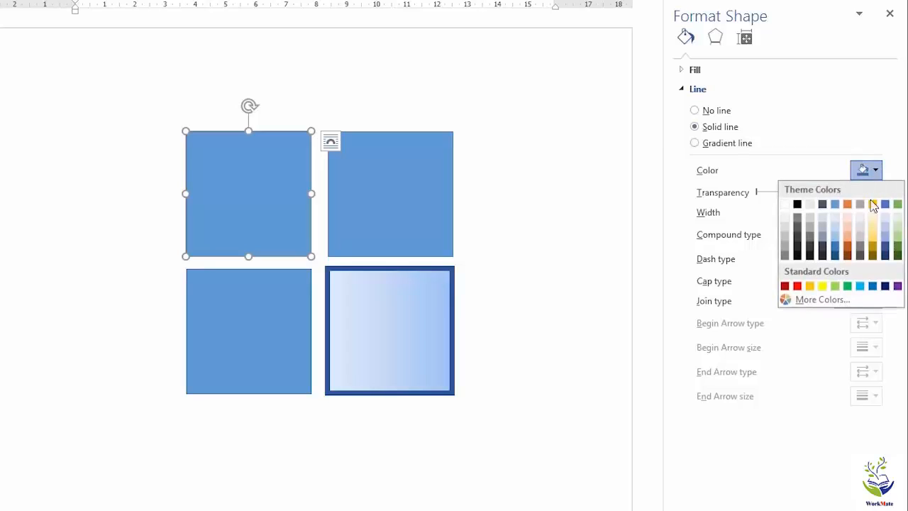
{"action": "left_click", "coordinate": [885, 249]}
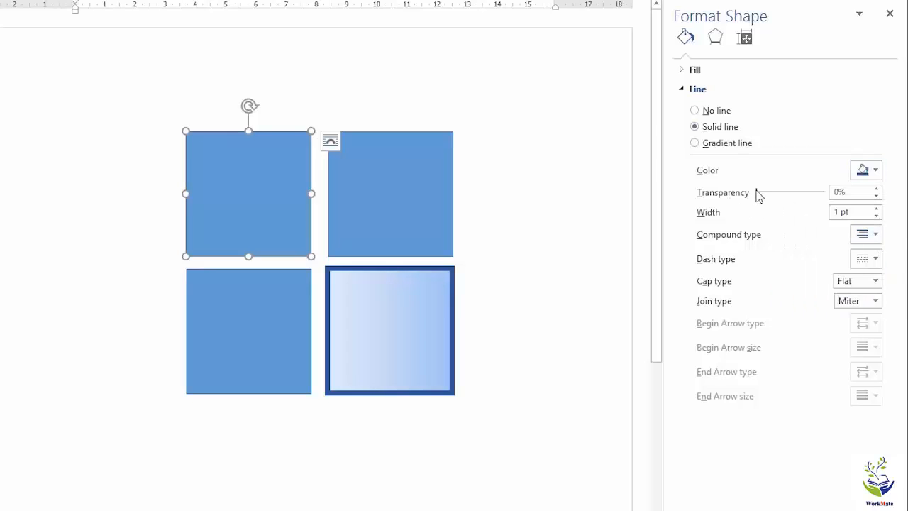
{"action": "left_click_drag", "start_coordinate": [775, 196], "coordinate": [760, 201]}
Increase the upper-left square's outline width to 6.75 pt
{"action": "left_click", "coordinate": [877, 210]}
{"action": "left_click", "coordinate": [878, 210]}
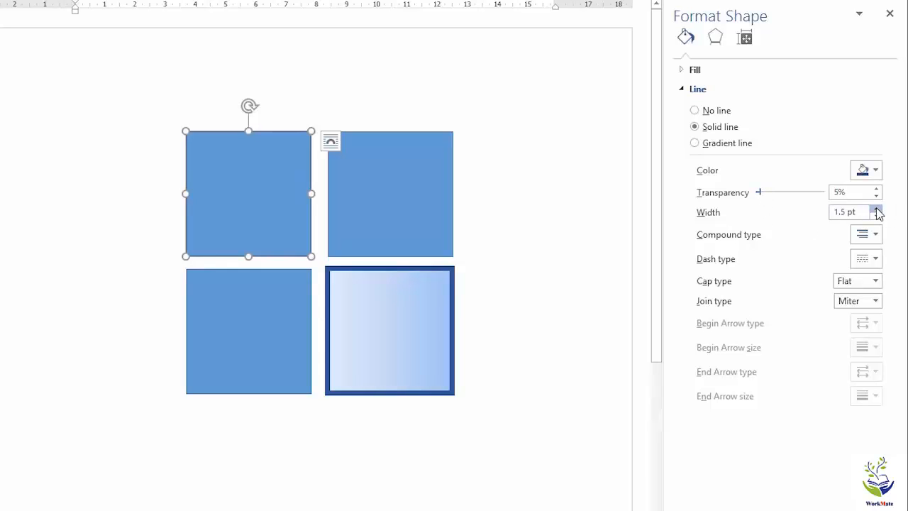
{"action": "left_click", "coordinate": [878, 210]}
{"action": "left_click", "coordinate": [877, 209]}
{"action": "left_click", "coordinate": [877, 209]}
{"action": "left_click", "coordinate": [878, 209]}
{"action": "left_click", "coordinate": [877, 209]}
{"action": "left_click", "coordinate": [877, 209]}
{"action": "left_click", "coordinate": [877, 210]}
{"action": "left_click", "coordinate": [877, 209]}
{"action": "left_click", "coordinate": [877, 210]}
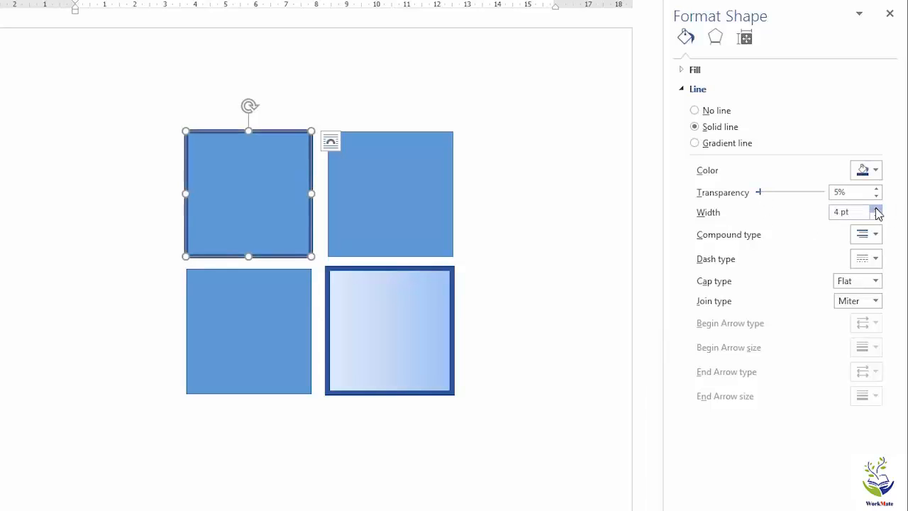
{"action": "left_click", "coordinate": [877, 210]}
{"action": "left_click", "coordinate": [877, 210]}
{"action": "left_click", "coordinate": [877, 210]}
{"action": "left_click", "coordinate": [877, 209]}
{"action": "left_click", "coordinate": [877, 209]}
{"action": "left_click", "coordinate": [877, 209]}
{"action": "left_click", "coordinate": [877, 209]}
{"action": "left_click", "coordinate": [877, 210]}
{"action": "left_click", "coordinate": [877, 209]}
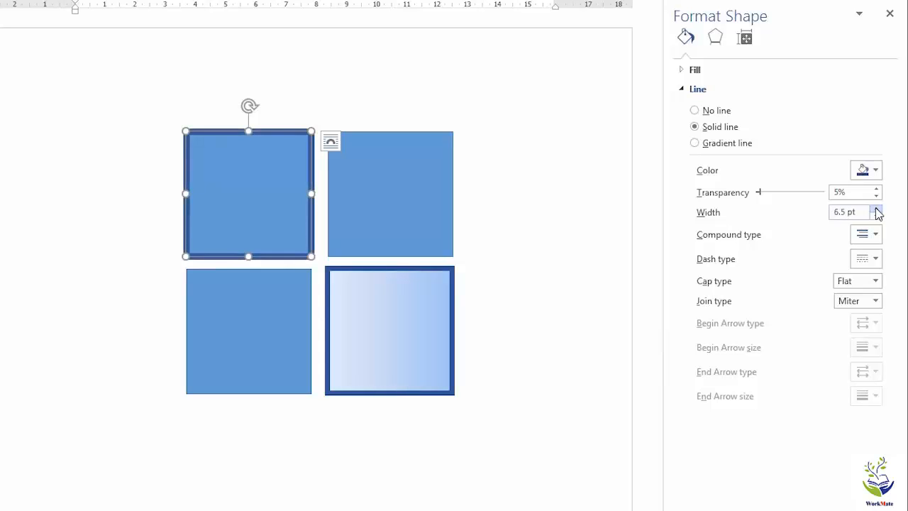
{"action": "left_click", "coordinate": [877, 209]}
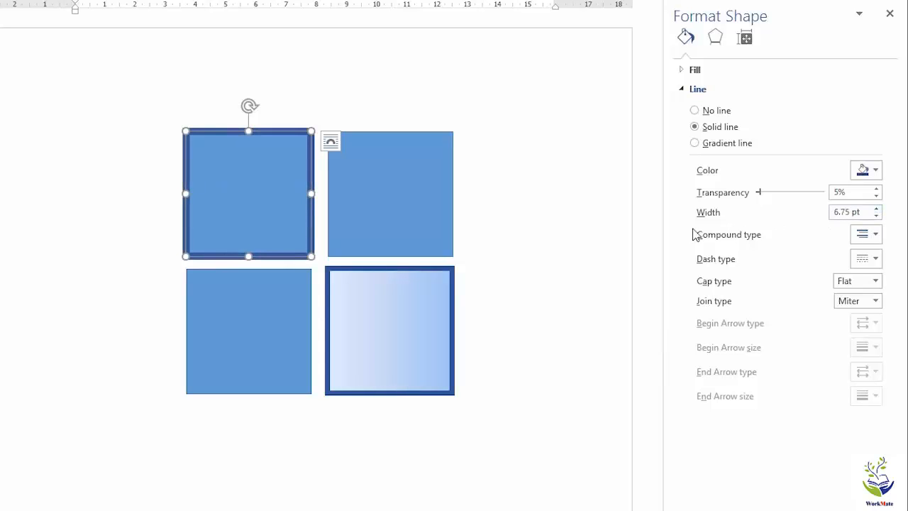
Give the upper-left square's outline a double compound line and a Round join, and check the result with the shape deselected
{"action": "left_click", "coordinate": [877, 239]}
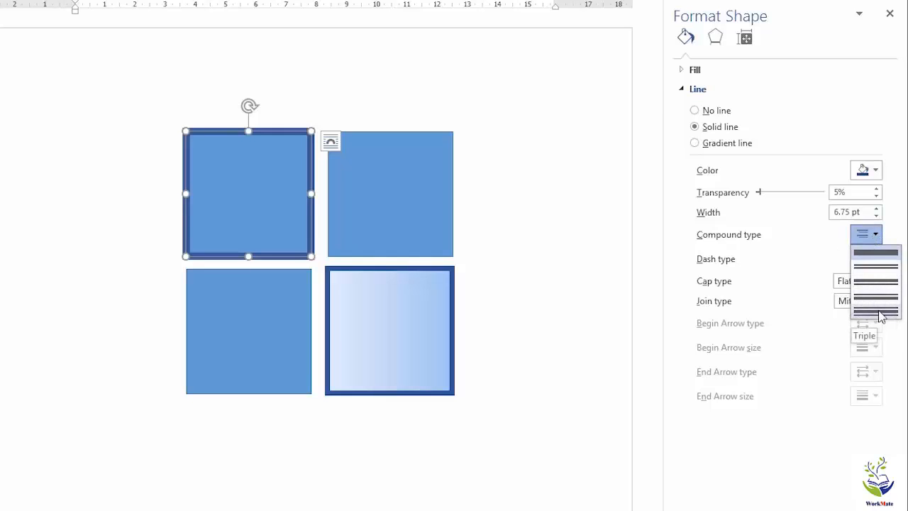
{"action": "left_click", "coordinate": [878, 273]}
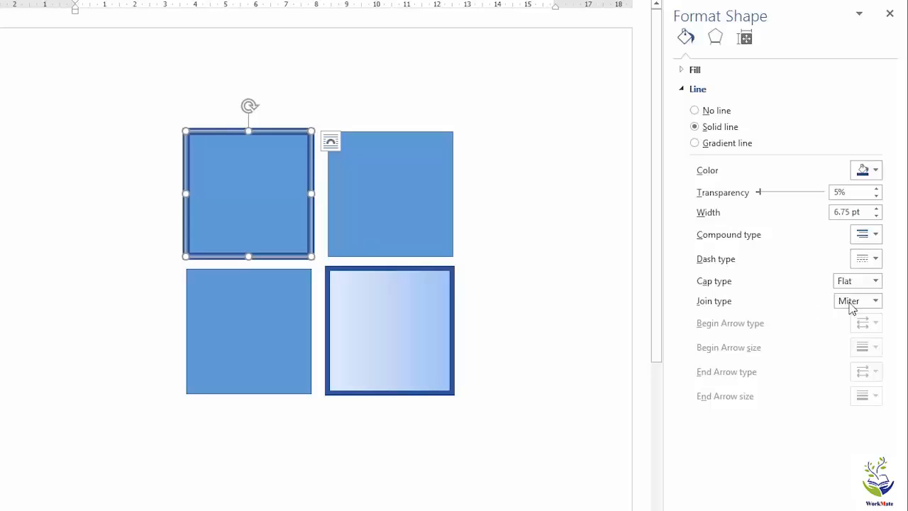
{"action": "left_click", "coordinate": [877, 301]}
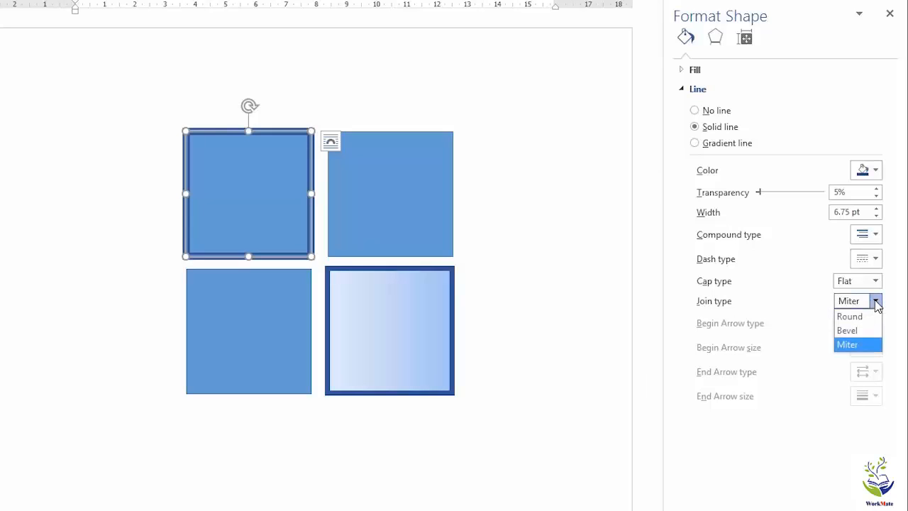
{"action": "left_click", "coordinate": [851, 316]}
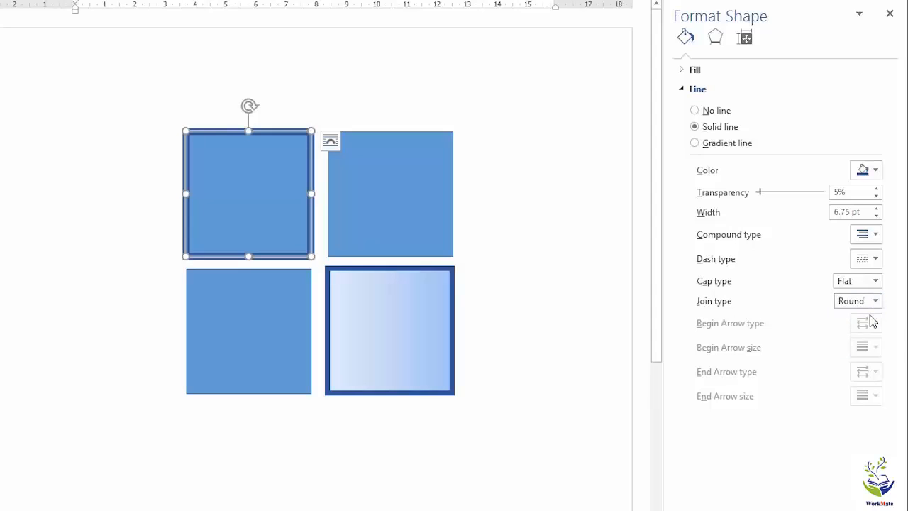
{"action": "left_click", "coordinate": [555, 179]}
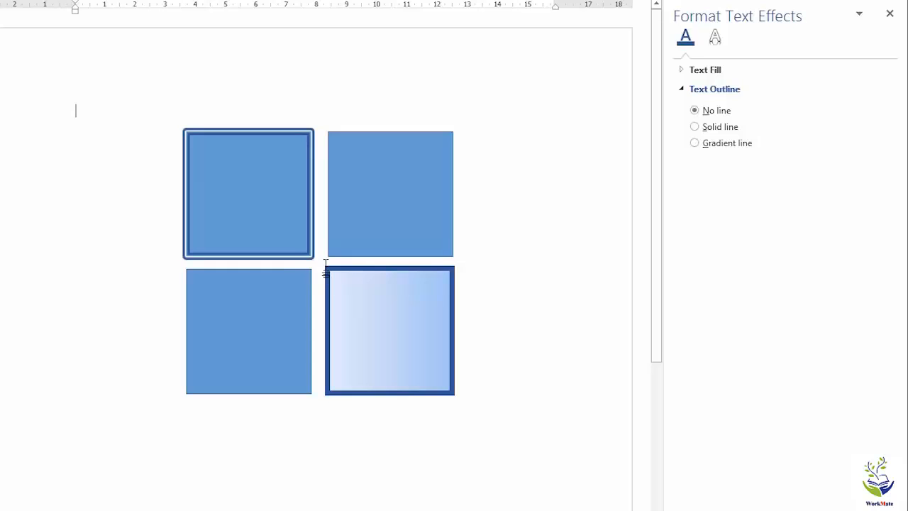
{"action": "left_click", "coordinate": [289, 168]}
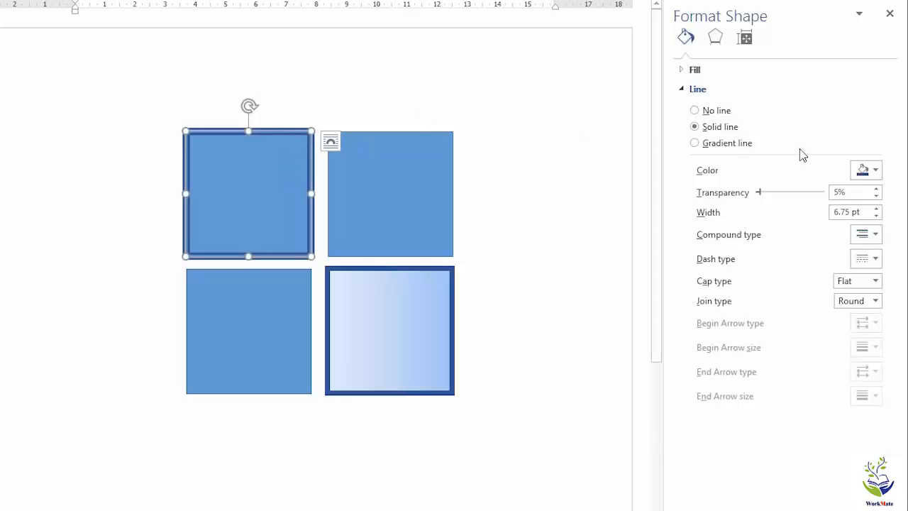
Try no fill, solid, gradient and texture fills on the upper-left square, and settle on Gradient fill
{"action": "left_click", "coordinate": [682, 90]}
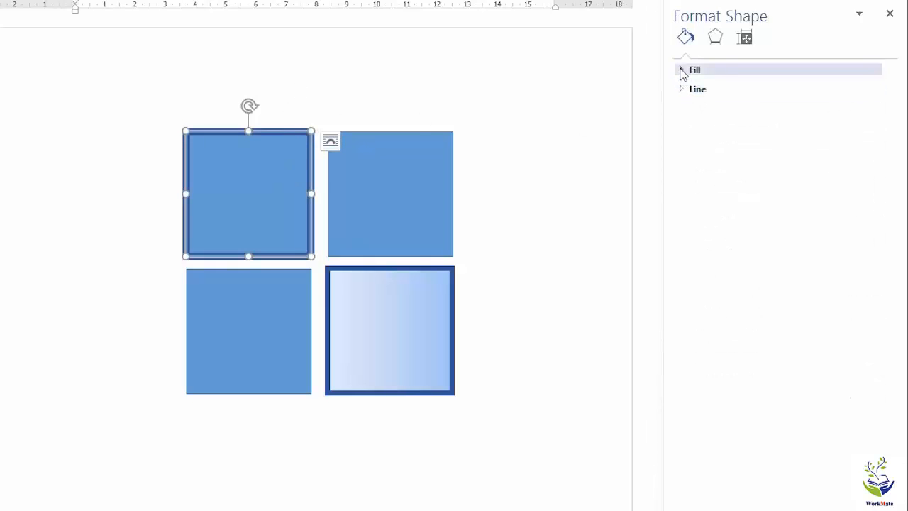
{"action": "left_click", "coordinate": [682, 70]}
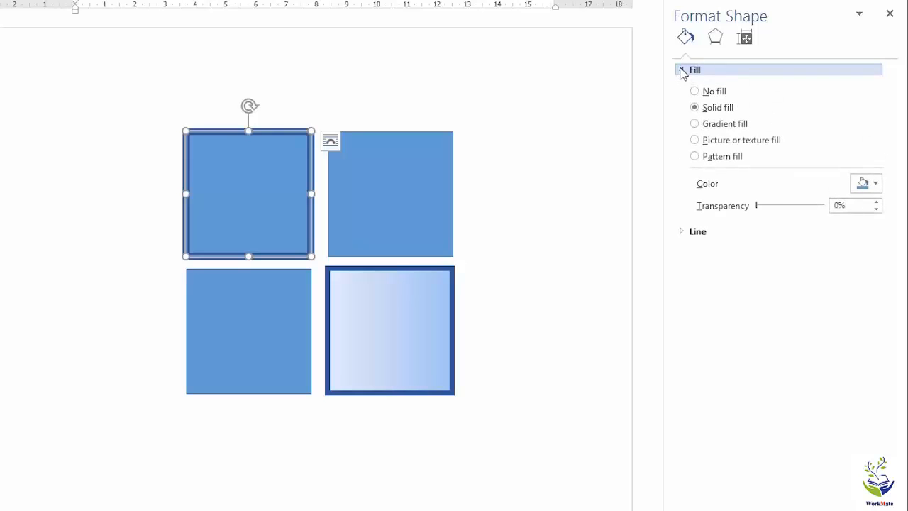
{"action": "left_click", "coordinate": [695, 92]}
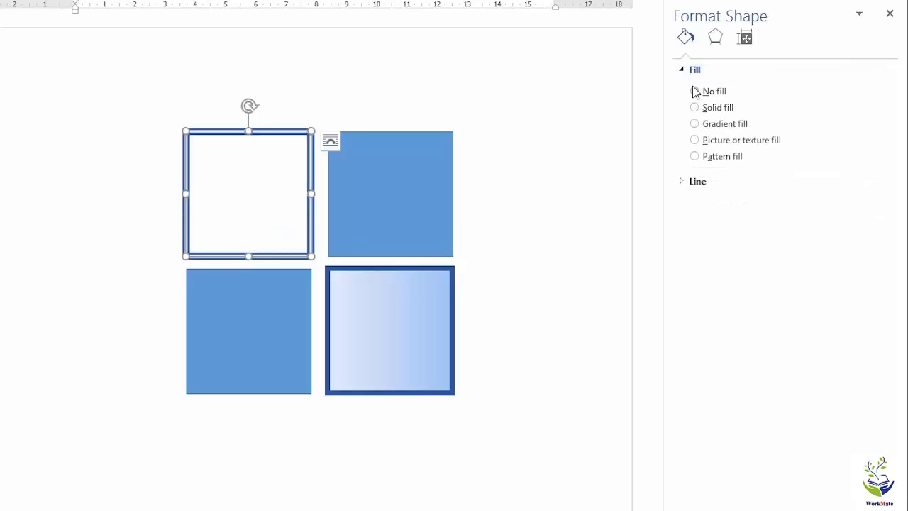
{"action": "left_click", "coordinate": [694, 108]}
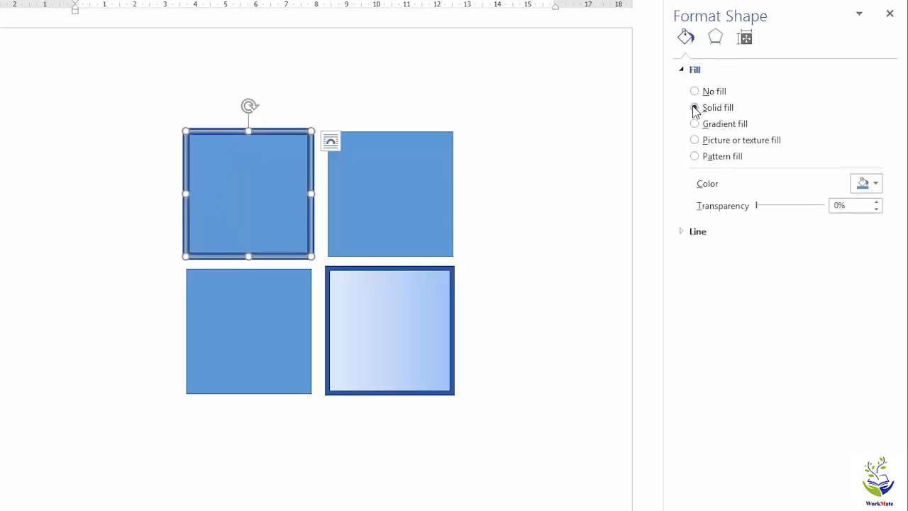
{"action": "left_click", "coordinate": [695, 124]}
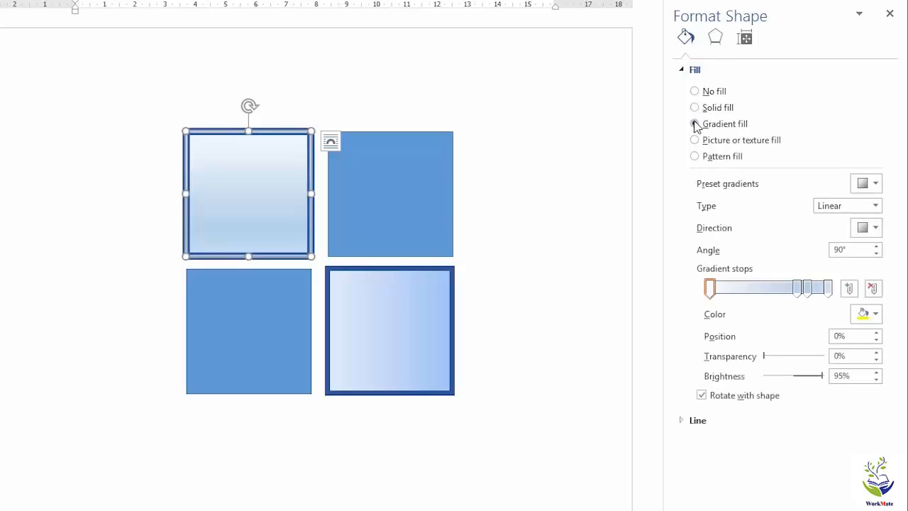
{"action": "left_click", "coordinate": [696, 141]}
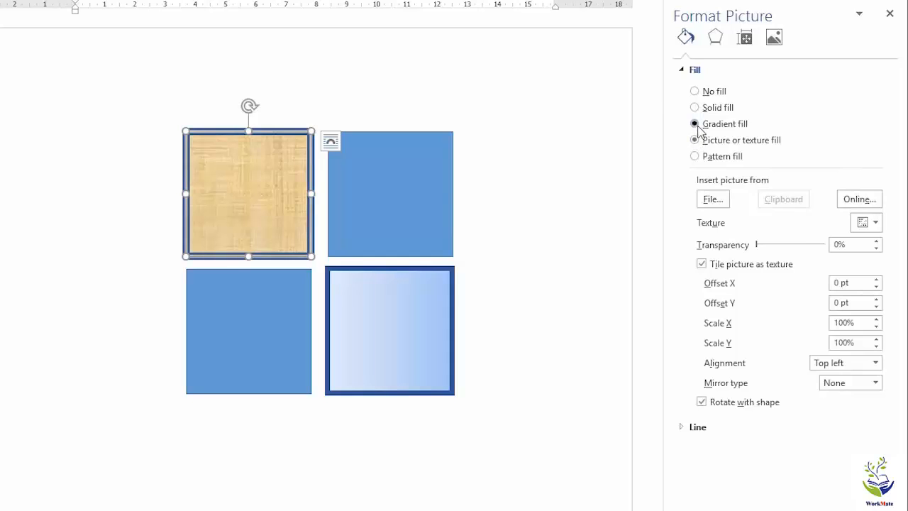
{"action": "left_click", "coordinate": [696, 124]}
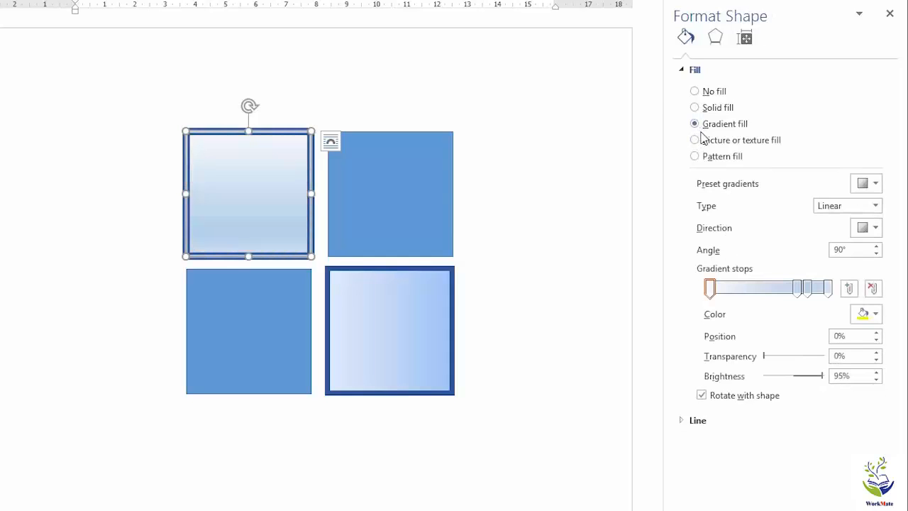
Review the preset gradients, keep the Linear type, and set the gradient direction to run left to right at 0°
{"action": "left_click", "coordinate": [877, 185]}
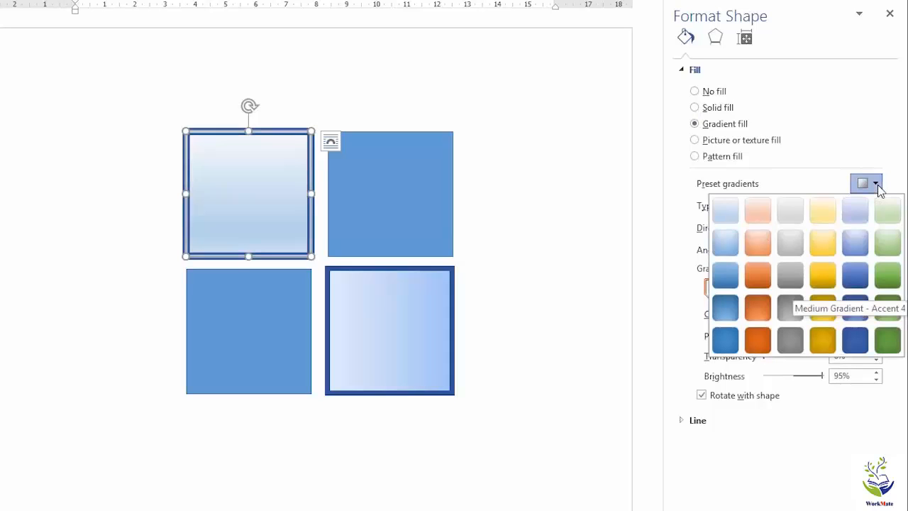
{"action": "left_click", "coordinate": [878, 186]}
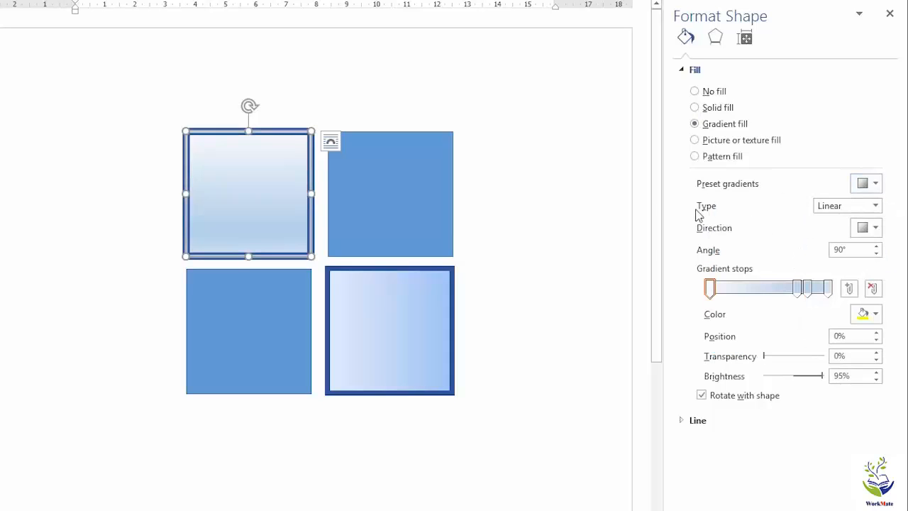
{"action": "left_click", "coordinate": [877, 206]}
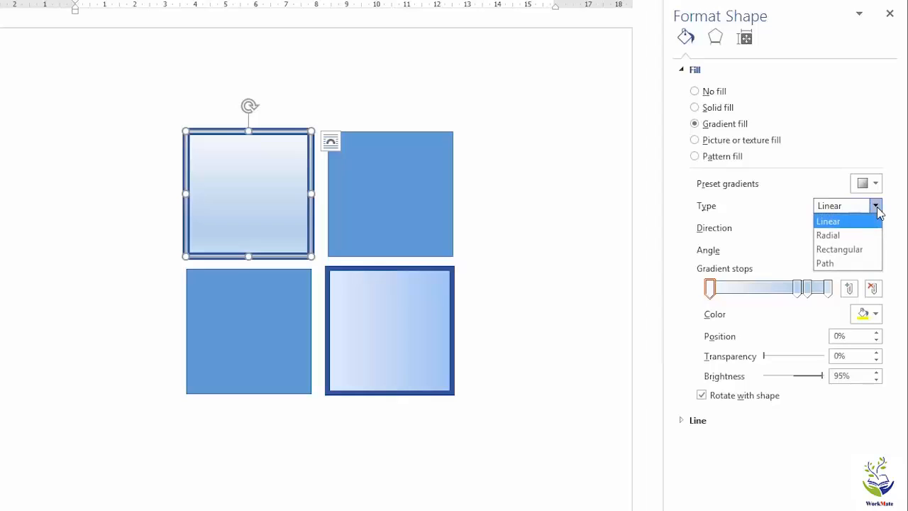
{"action": "left_click", "coordinate": [836, 222]}
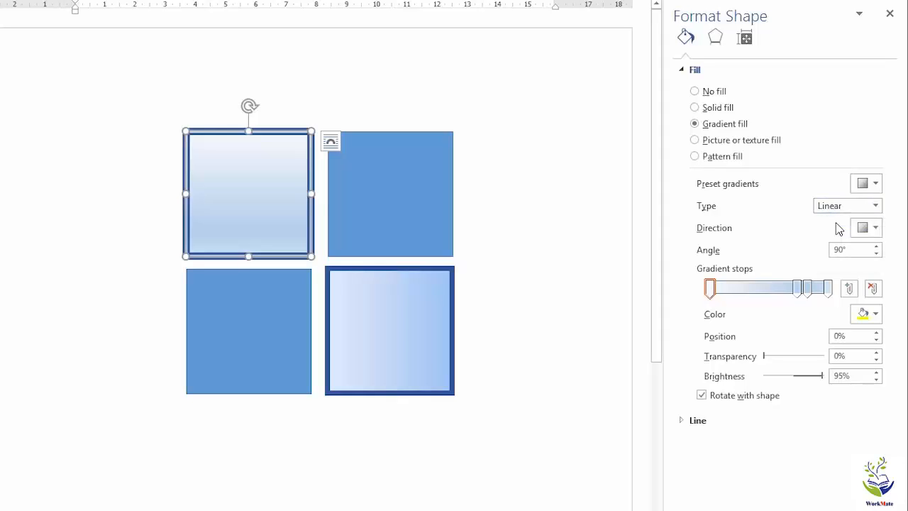
{"action": "left_click", "coordinate": [875, 228]}
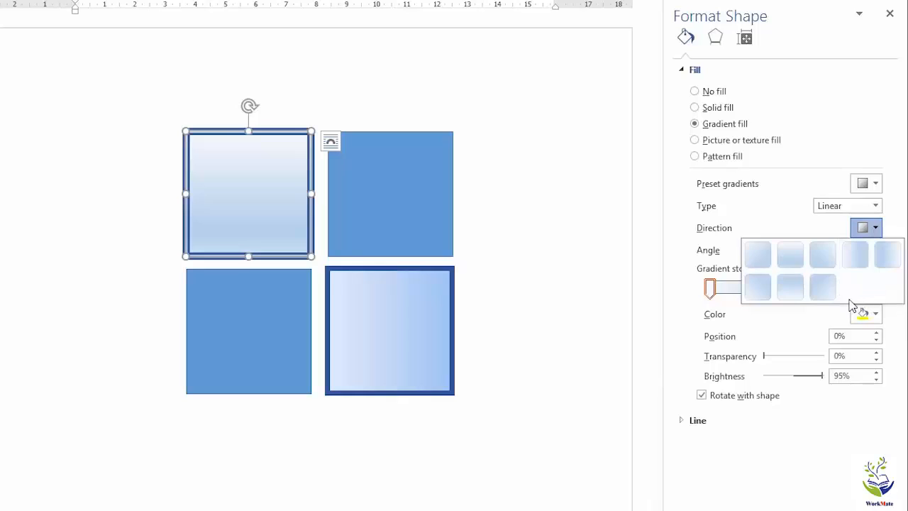
{"action": "left_click", "coordinate": [855, 259]}
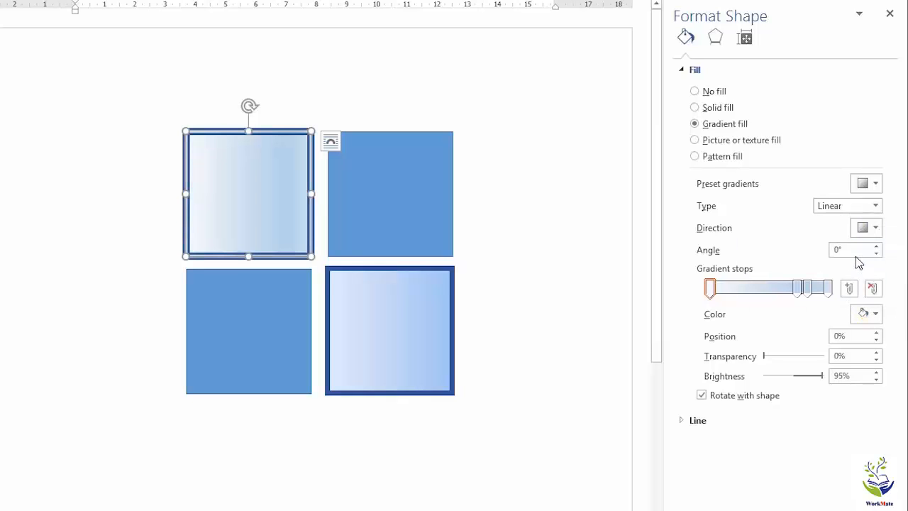
{"action": "left_click", "coordinate": [849, 250]}
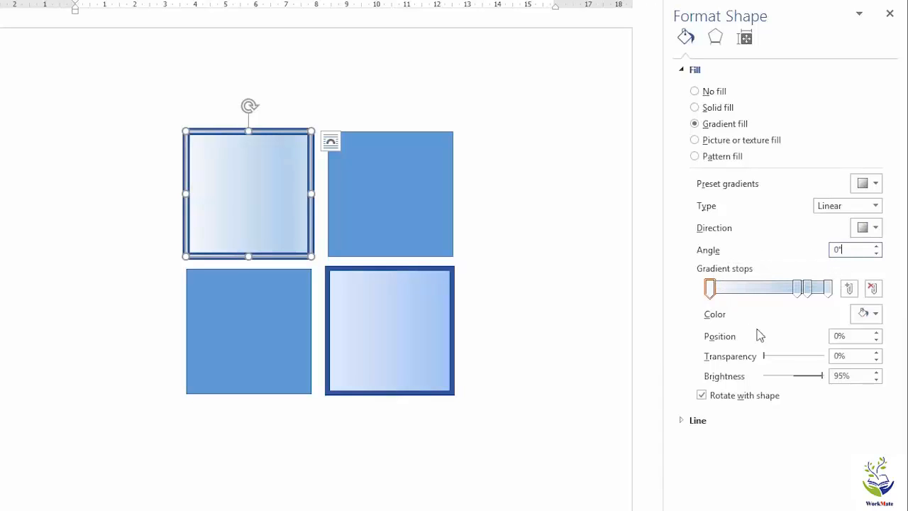
Reposition the gradient stops, with the second near 33% and the last at 99%, and recolor the first stop light blue
{"action": "left_click_drag", "start_coordinate": [797, 297], "coordinate": [746, 297]}
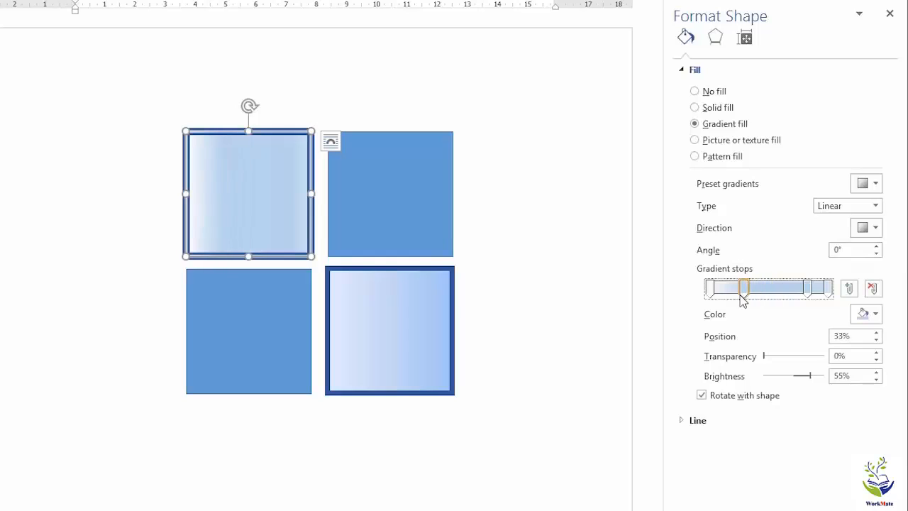
{"action": "left_click_drag", "start_coordinate": [807, 290], "coordinate": [826, 291]}
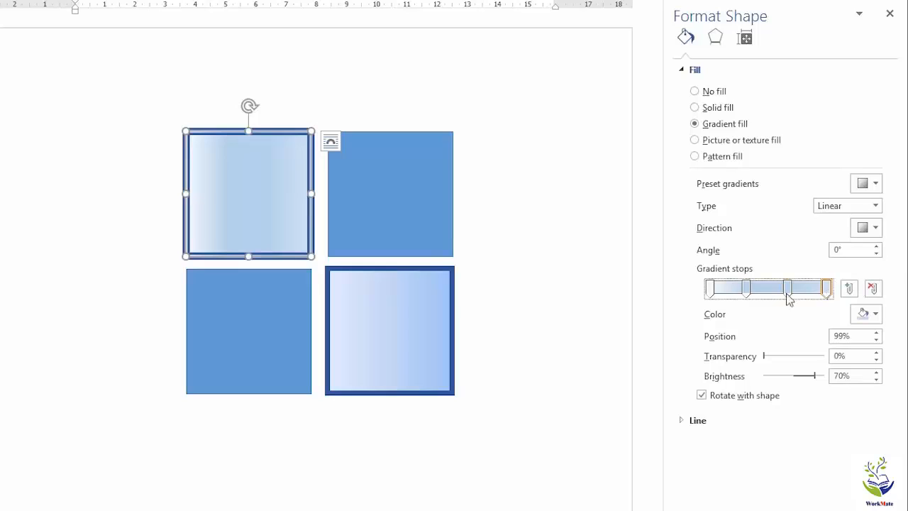
{"action": "left_click", "coordinate": [710, 290]}
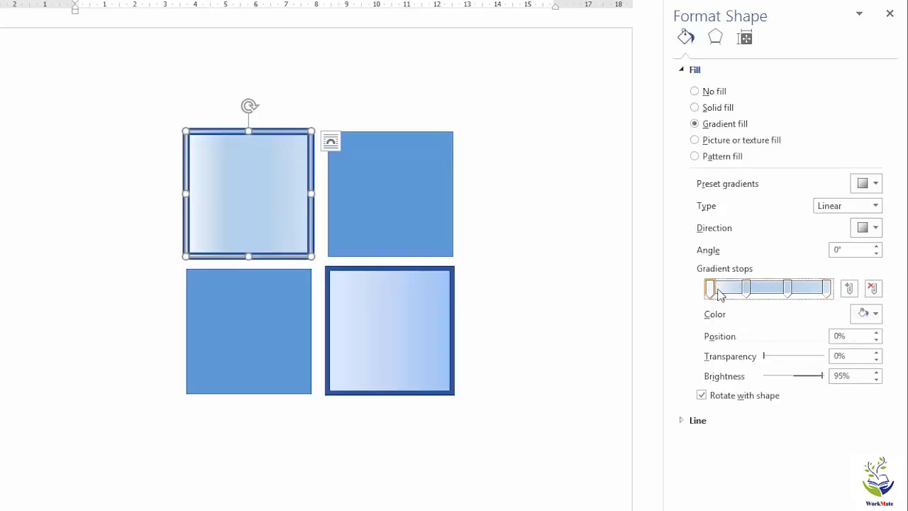
{"action": "left_click", "coordinate": [877, 314]}
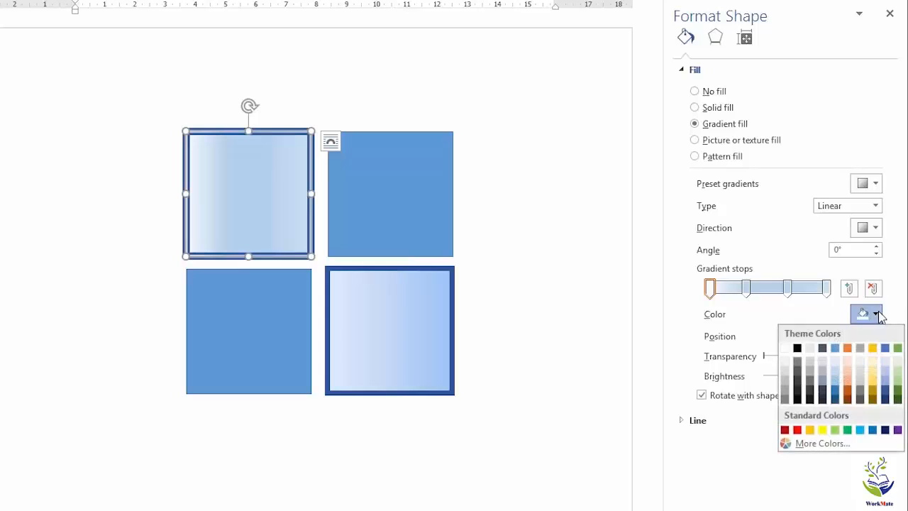
{"action": "left_click", "coordinate": [886, 373]}
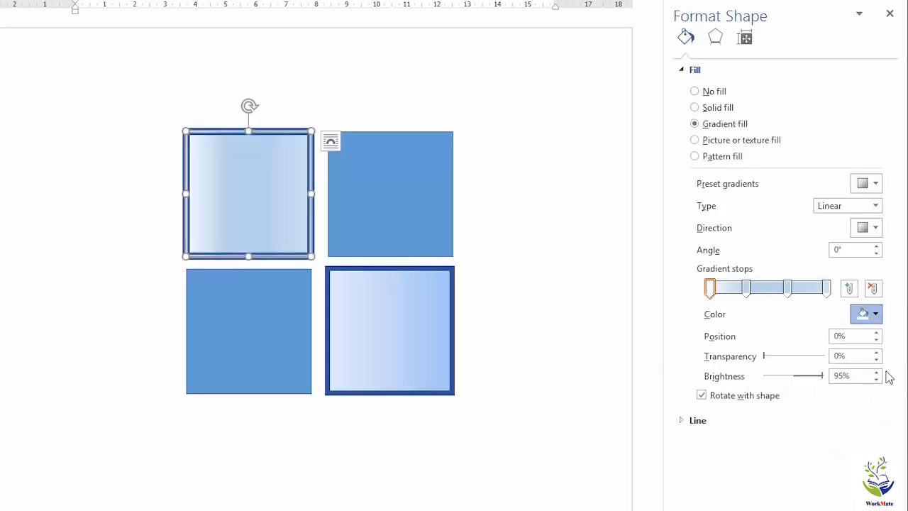
Recolor the upper-left square's last gradient stop dark blue and its third stop medium blue from the theme colors
{"action": "left_click", "coordinate": [828, 292]}
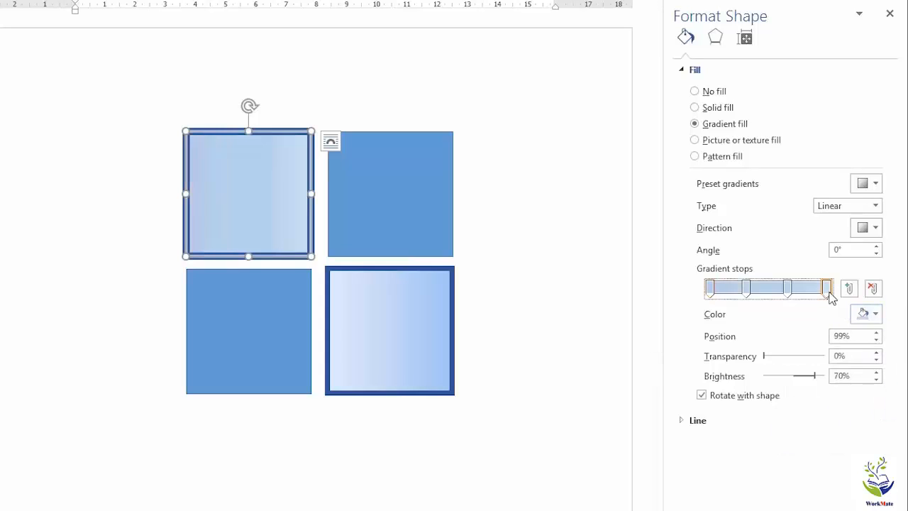
{"action": "left_click", "coordinate": [875, 313]}
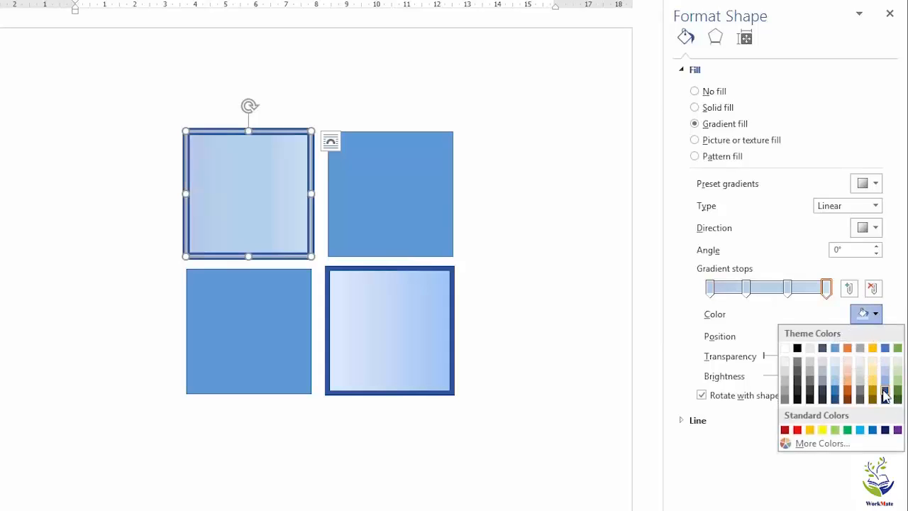
{"action": "left_click", "coordinate": [885, 392]}
{"action": "left_click", "coordinate": [788, 287]}
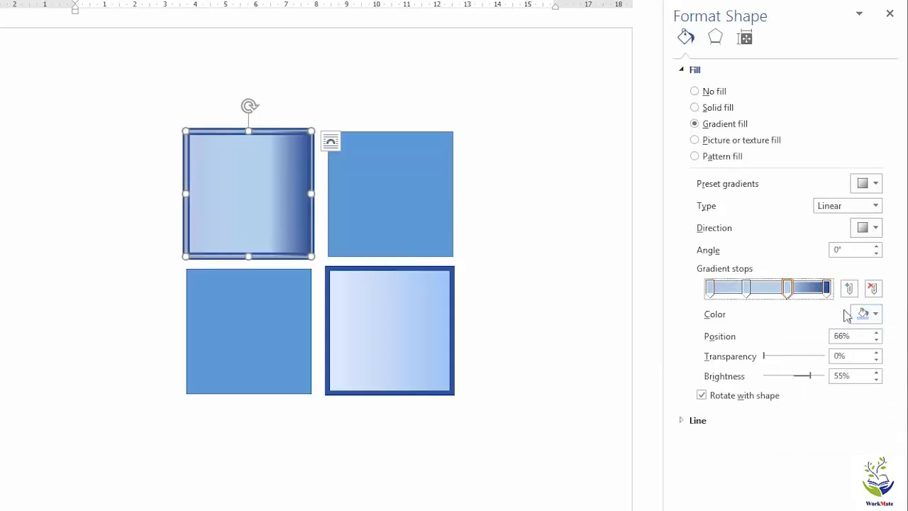
{"action": "left_click", "coordinate": [875, 315]}
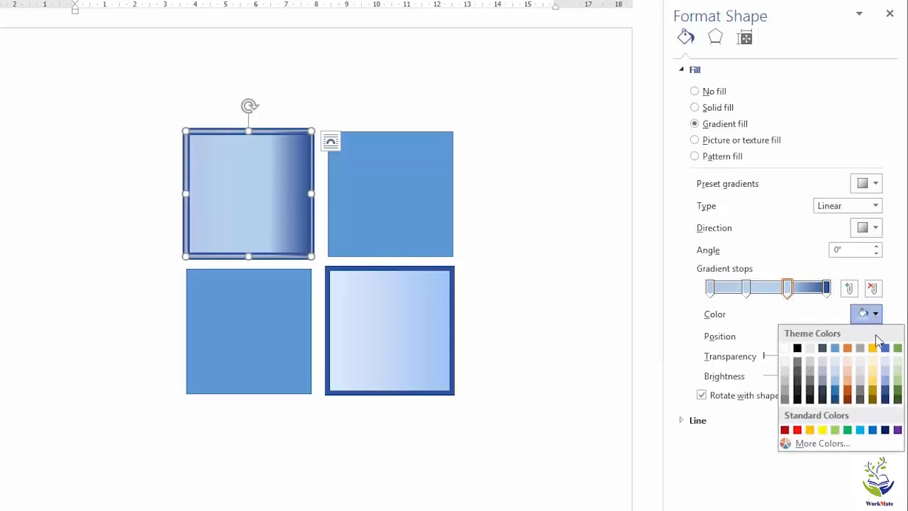
{"action": "left_click", "coordinate": [885, 391]}
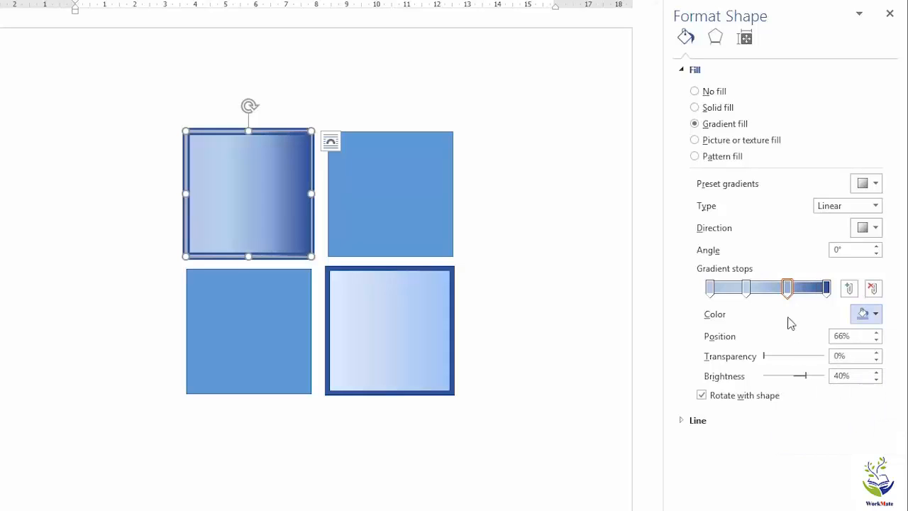
Recolor the second gradient stop a lighter theme blue at 60% brightness
{"action": "left_click", "coordinate": [746, 288]}
{"action": "left_click", "coordinate": [875, 316]}
{"action": "left_click", "coordinate": [887, 377]}
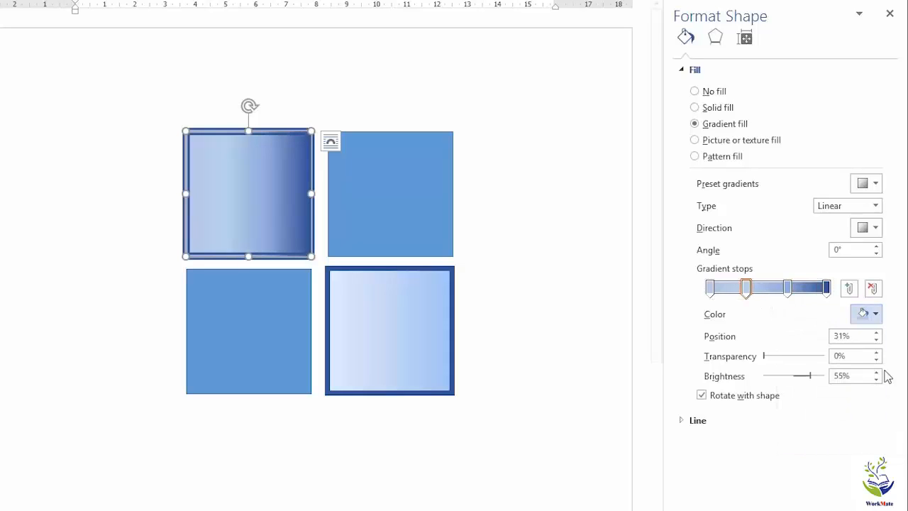
{"action": "left_click", "coordinate": [885, 374]}
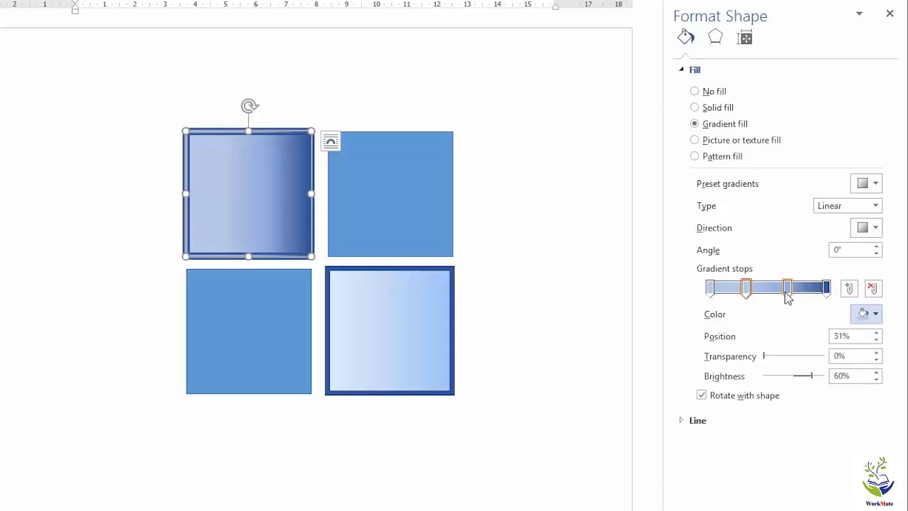
Reposition the gradient stops to about 9%, 29%, 62% and 88%
{"action": "left_click_drag", "start_coordinate": [788, 288], "coordinate": [721, 295]}
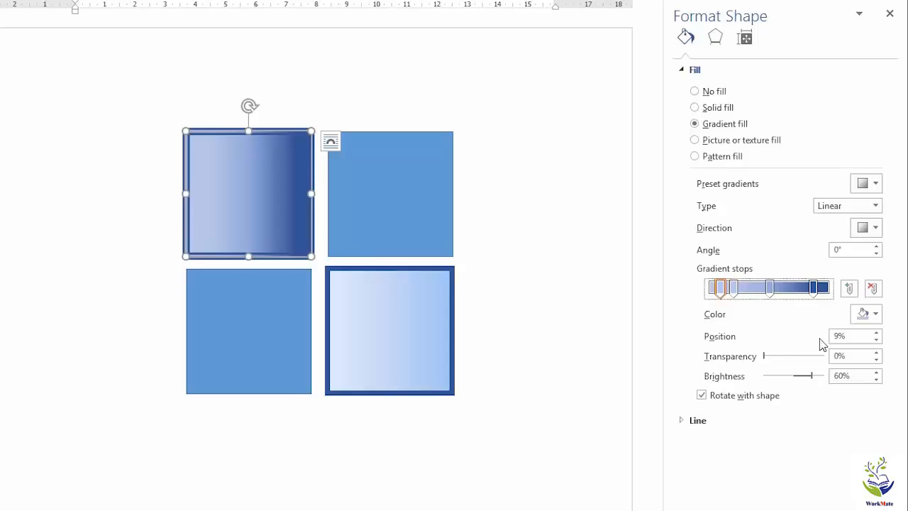
{"action": "left_click", "coordinate": [735, 291]}
{"action": "left_click_drag", "start_coordinate": [736, 292], "coordinate": [783, 292]}
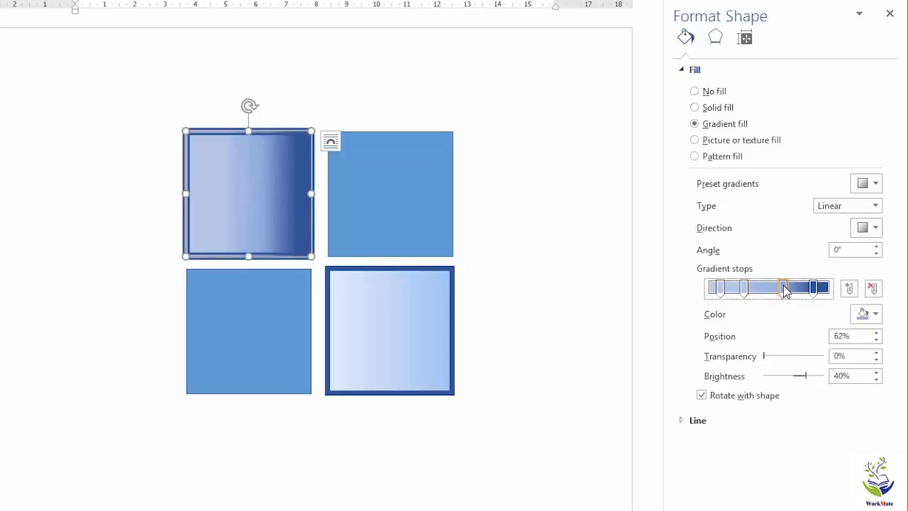
Make each gradient stop partly transparent, with the first at about 24% and the last at 34%
{"action": "left_click", "coordinate": [721, 289]}
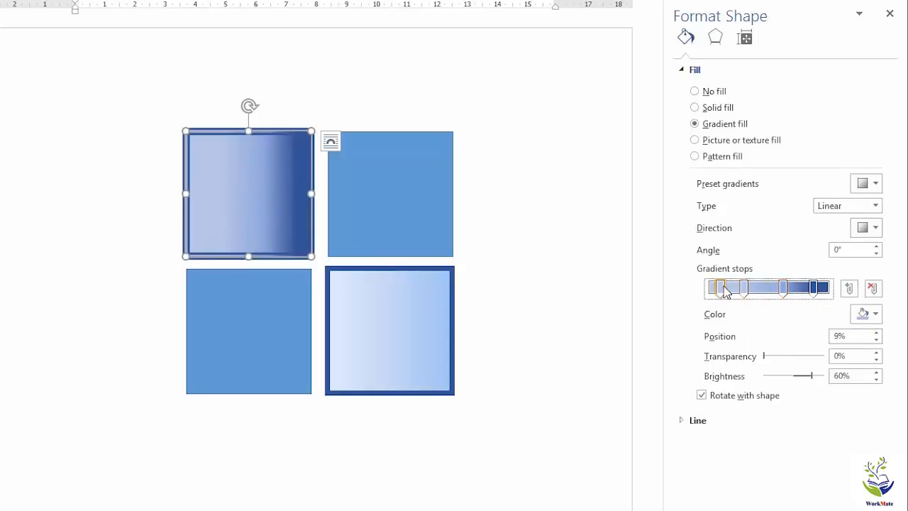
{"action": "left_click_drag", "start_coordinate": [765, 356], "coordinate": [778, 357]}
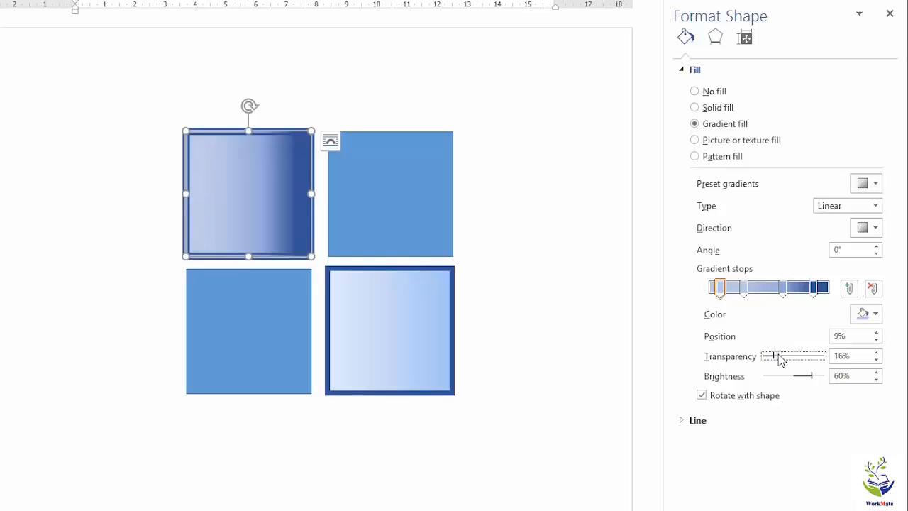
{"action": "left_click", "coordinate": [743, 290]}
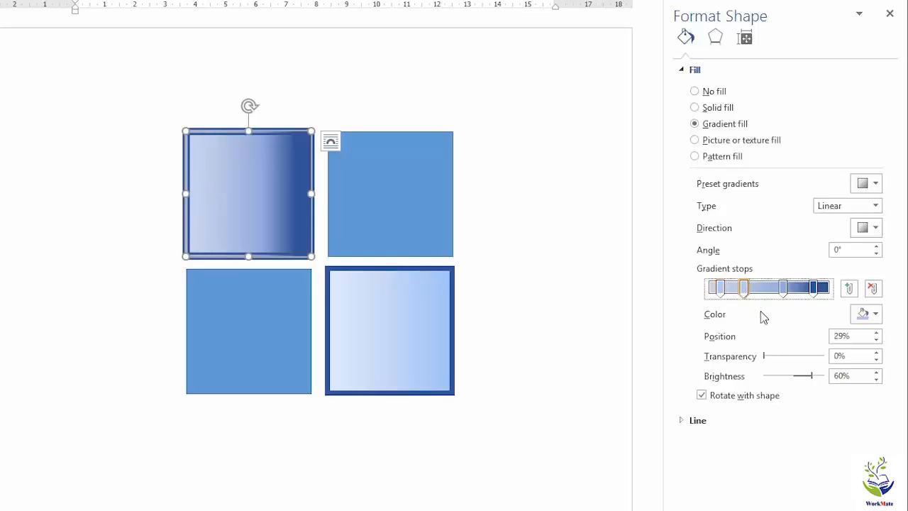
{"action": "left_click_drag", "start_coordinate": [765, 357], "coordinate": [785, 360]}
{"action": "left_click", "coordinate": [784, 290]}
{"action": "left_click", "coordinate": [814, 288]}
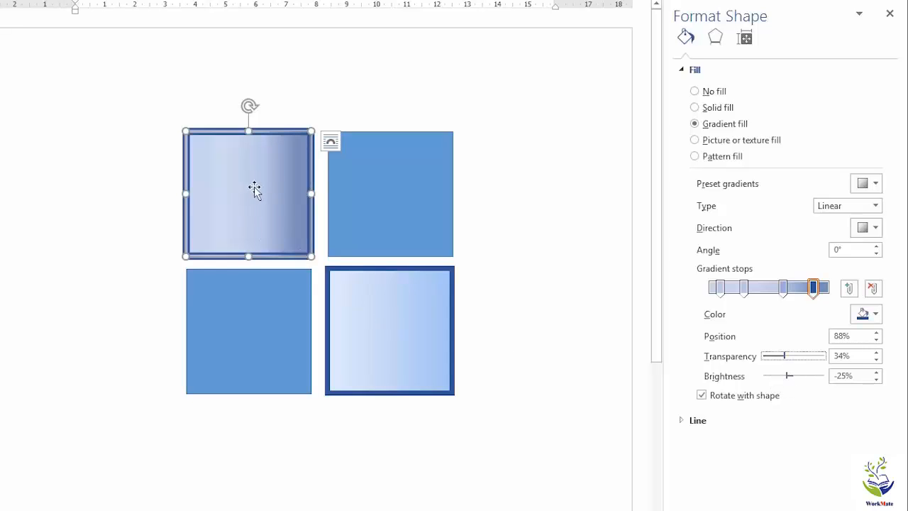
Bring the upper-left square to the front, overlap it with the other squares to check its transparency, and return it to its place
{"action": "left_click", "coordinate": [666, 43]}
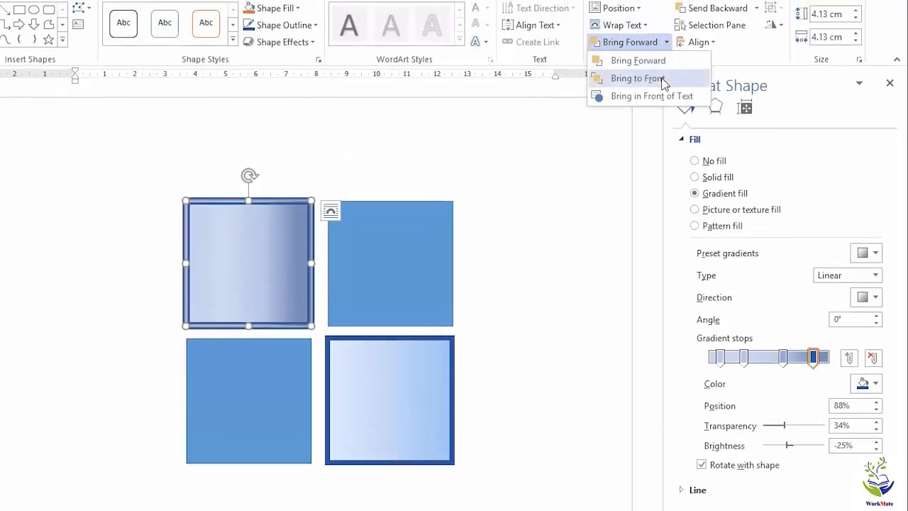
{"action": "left_click", "coordinate": [624, 102]}
{"action": "left_click_drag", "start_coordinate": [232, 276], "coordinate": [297, 333]}
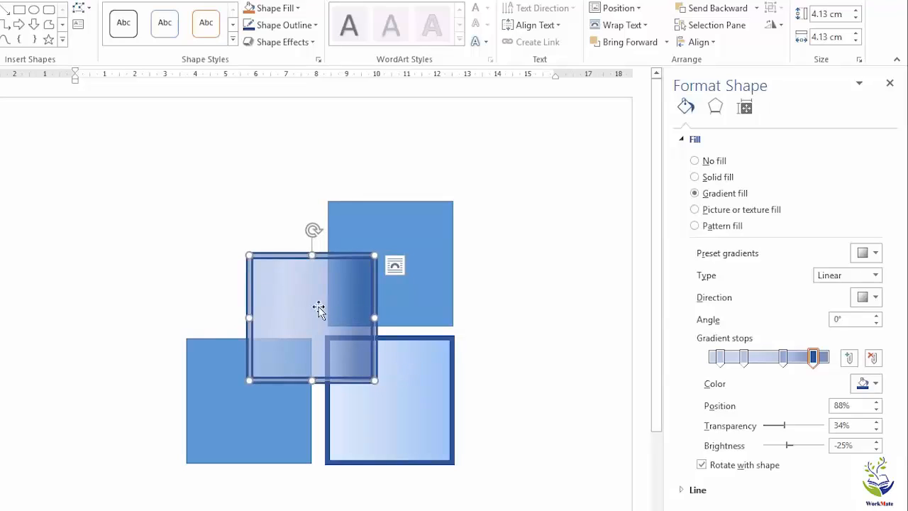
{"action": "left_click_drag", "start_coordinate": [310, 310], "coordinate": [248, 262]}
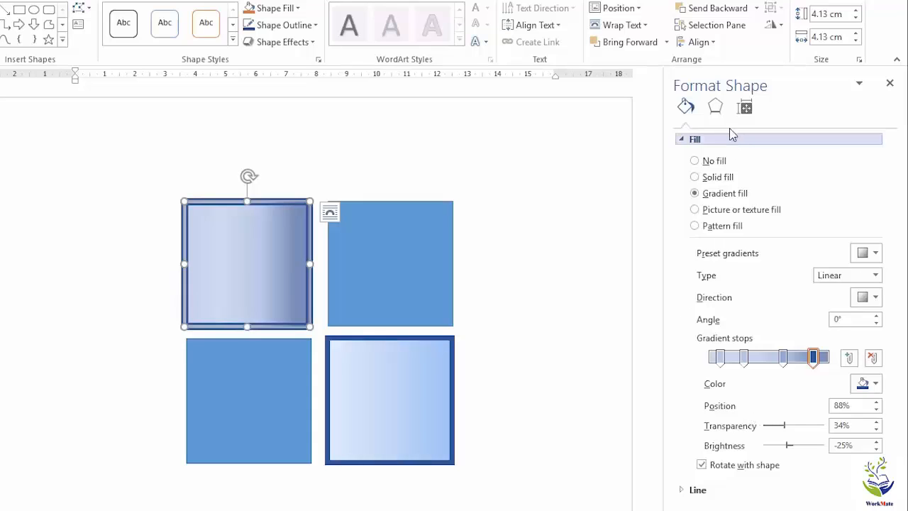
View the shape effects categories for the upper-left square, and check its formatting with the shape deselected
{"action": "left_click", "coordinate": [716, 107]}
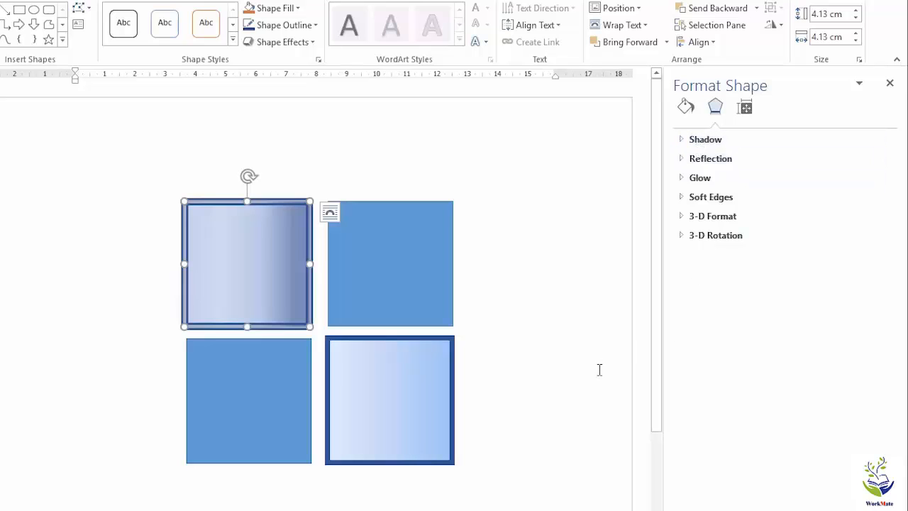
{"action": "left_click", "coordinate": [555, 358]}
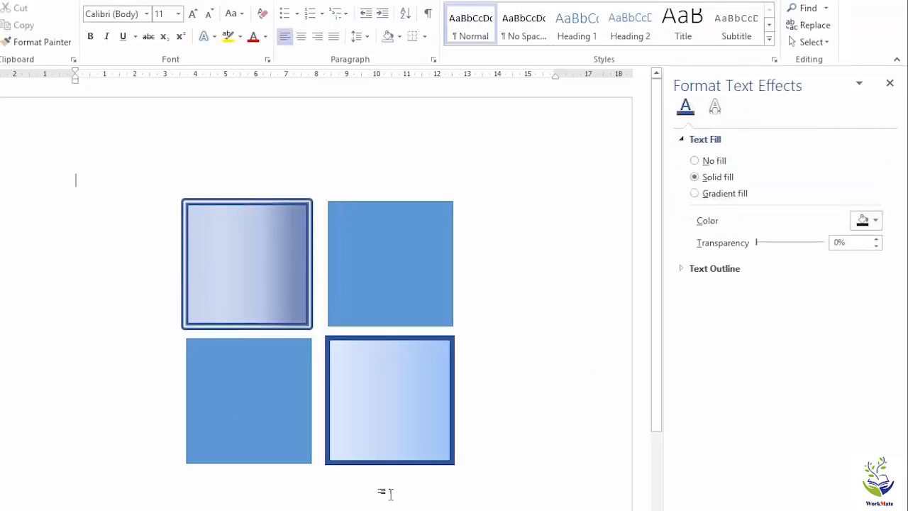
Copy the upper-left square's formatting to the other three squares with Format Painter, and deselect the shapes
{"action": "left_click", "coordinate": [242, 264]}
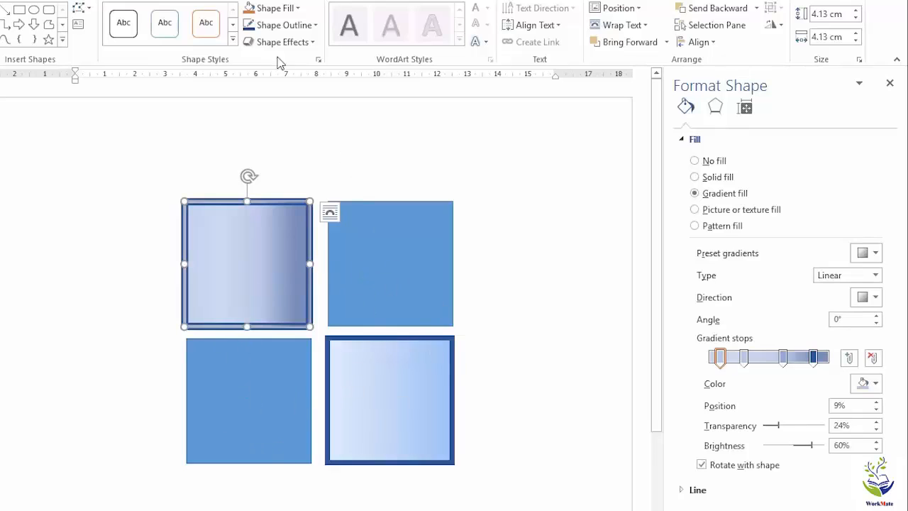
{"action": "left_click", "coordinate": [32, 1]}
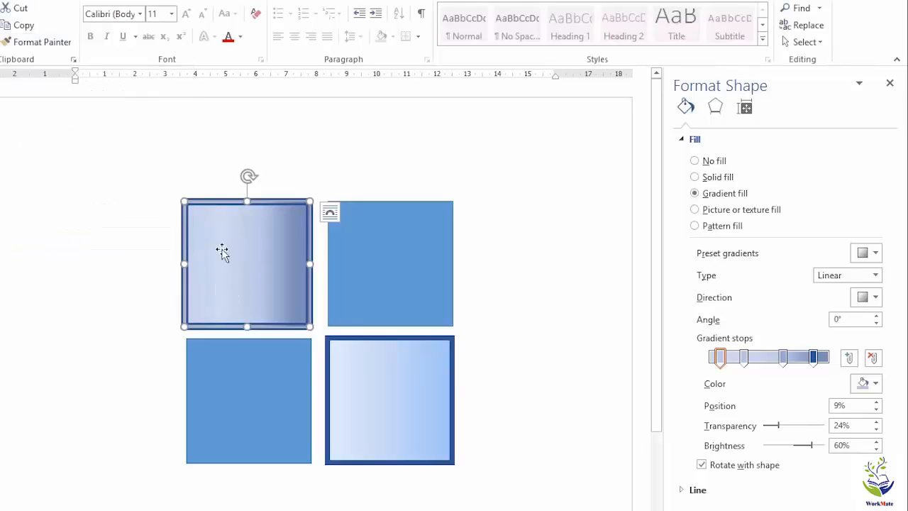
{"action": "left_click", "coordinate": [48, 44]}
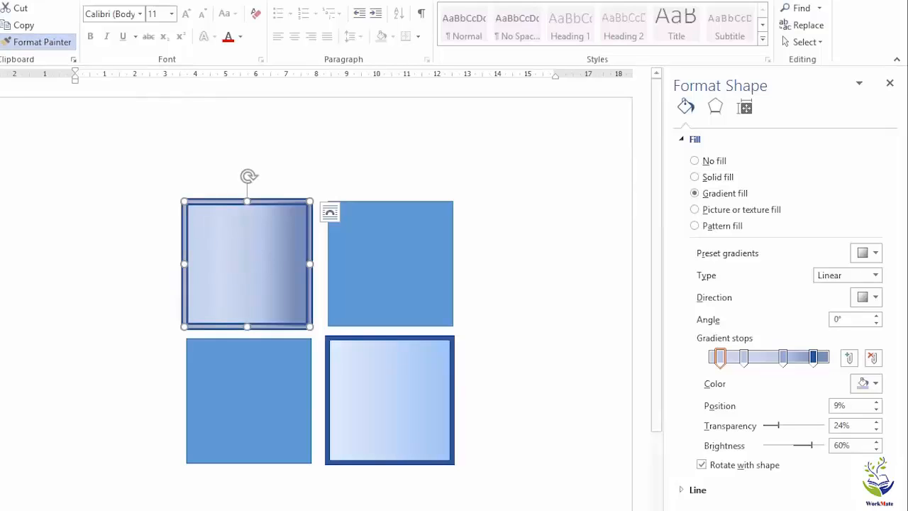
{"action": "left_click", "coordinate": [416, 245]}
{"action": "left_click", "coordinate": [420, 386]}
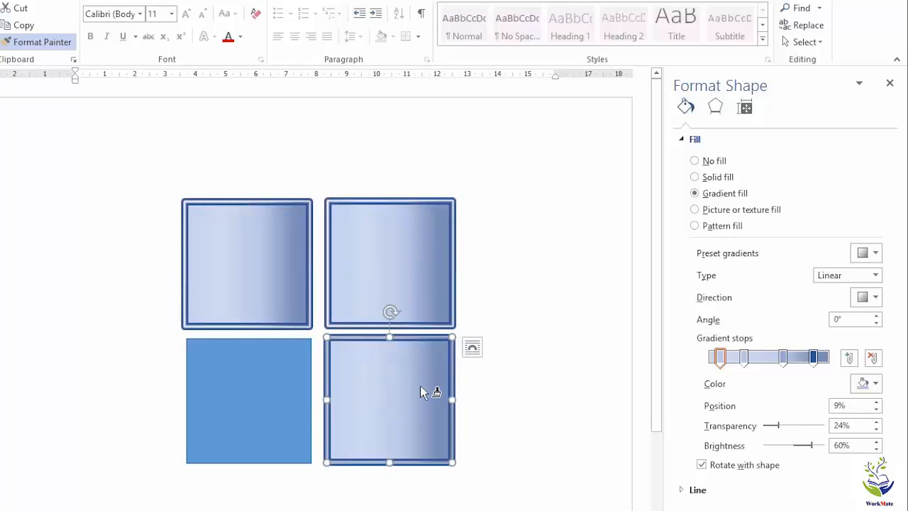
{"action": "left_click", "coordinate": [267, 418]}
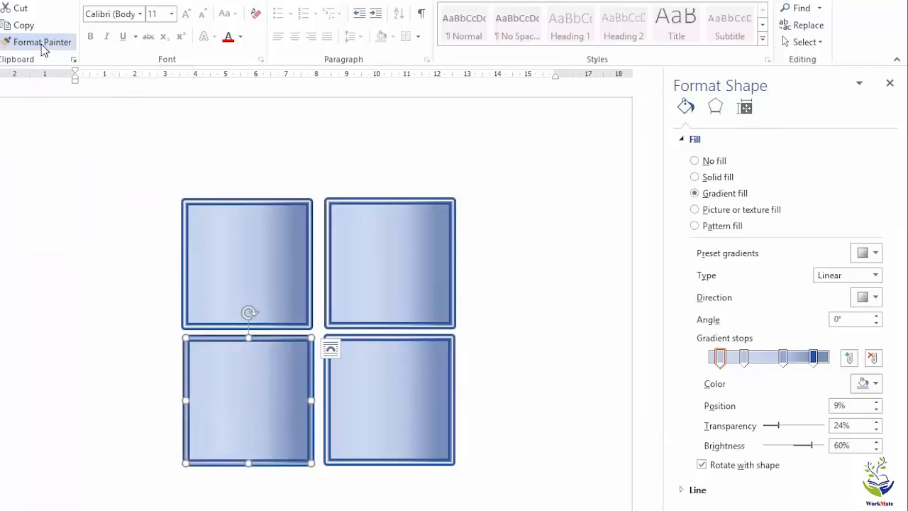
{"action": "left_click", "coordinate": [76, 181]}
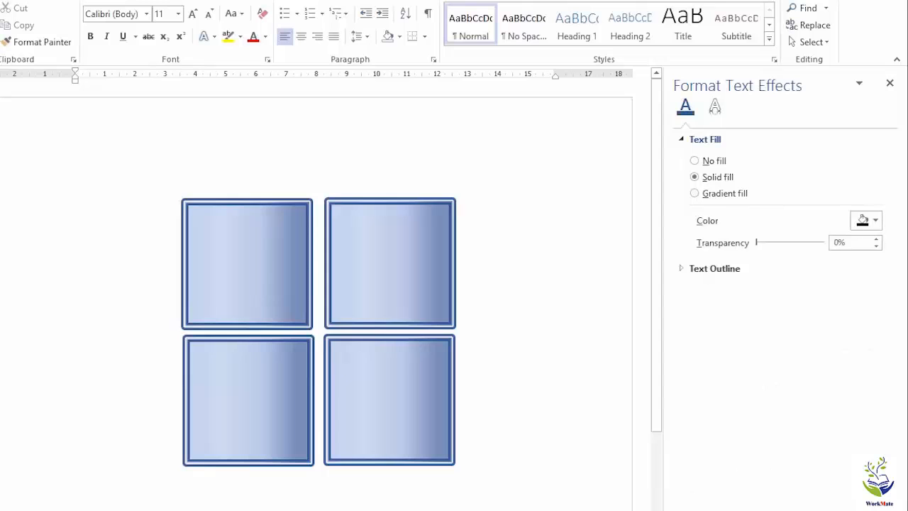